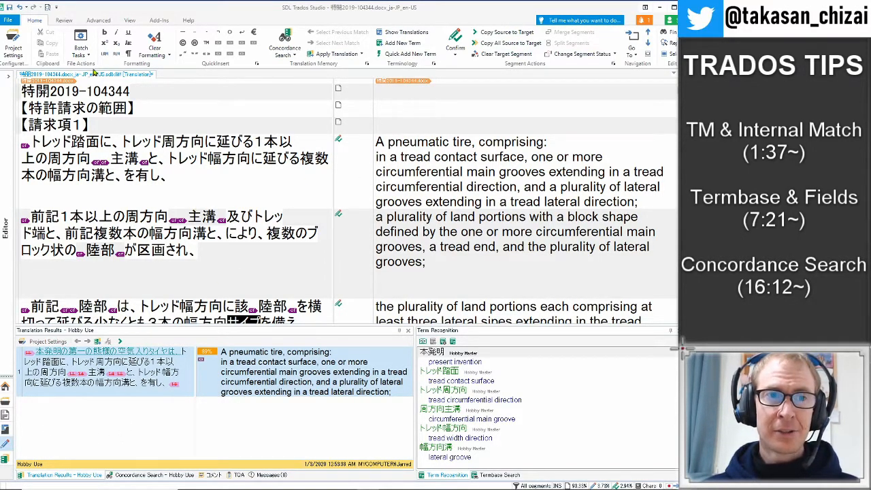
# - Run the Analyze Files batch task on the document after reviewing its analysis settings, and reopen the document for editing
pyautogui.click(80, 44)
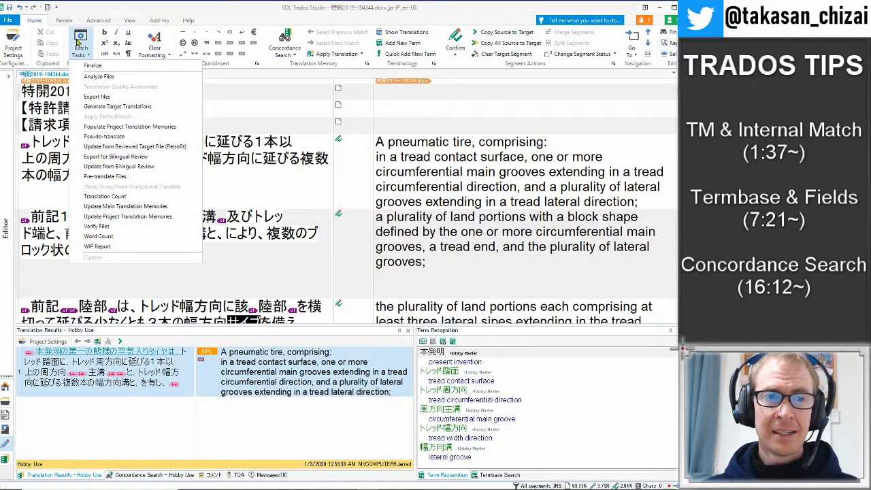
pyautogui.click(93, 78)
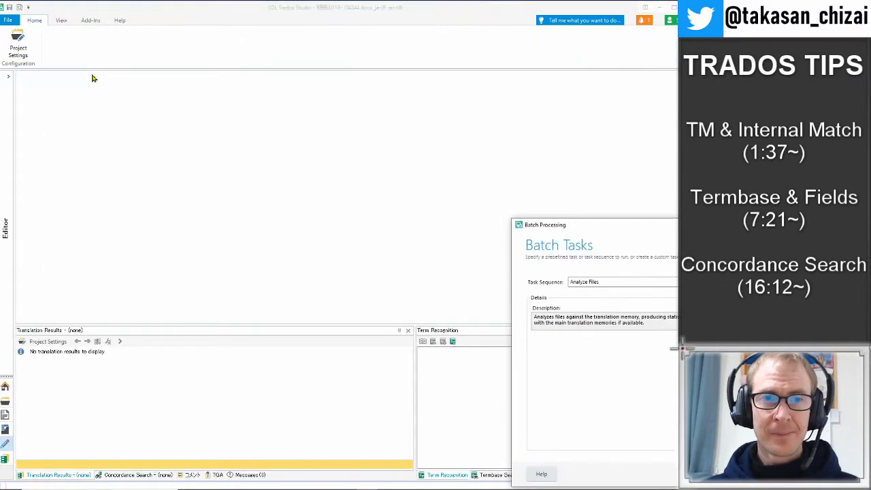
pyautogui.moveTo(661, 227); pyautogui.dragTo(315, 72)
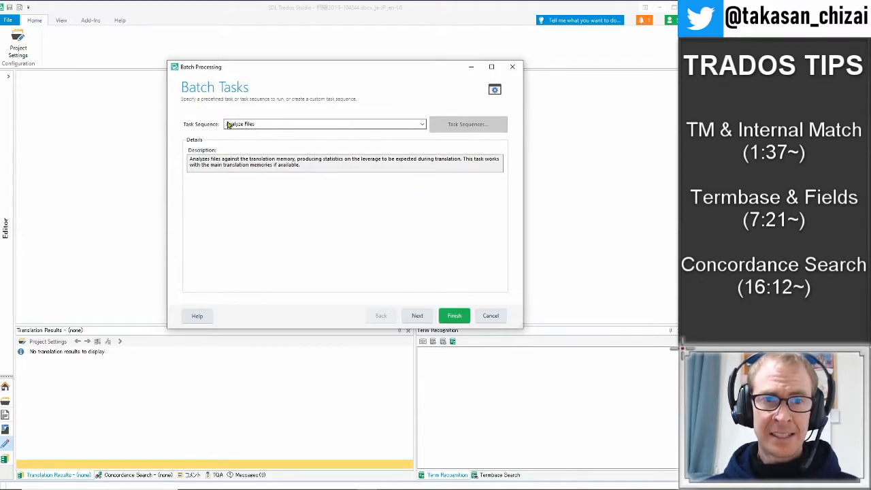
pyautogui.click(417, 316)
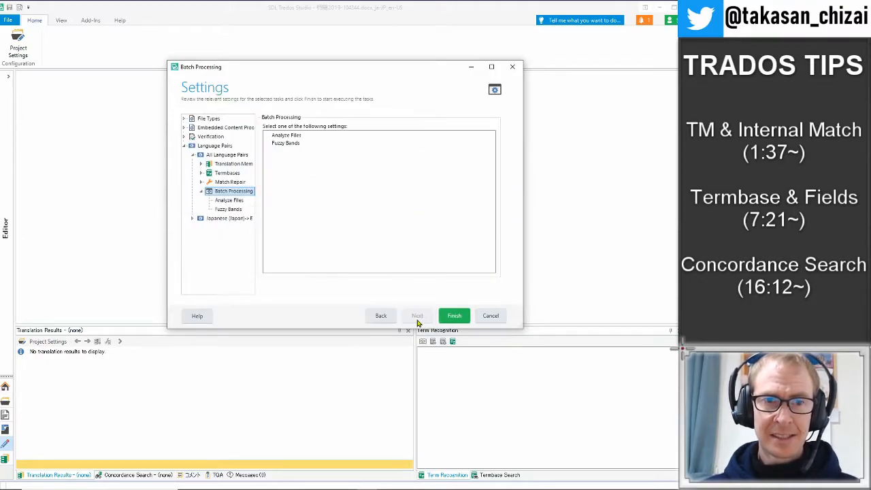
pyautogui.click(229, 201)
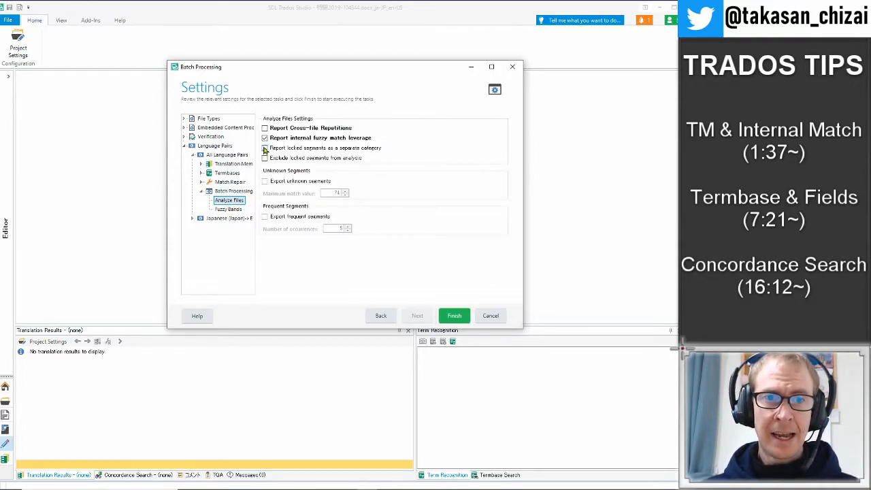
pyautogui.click(454, 317)
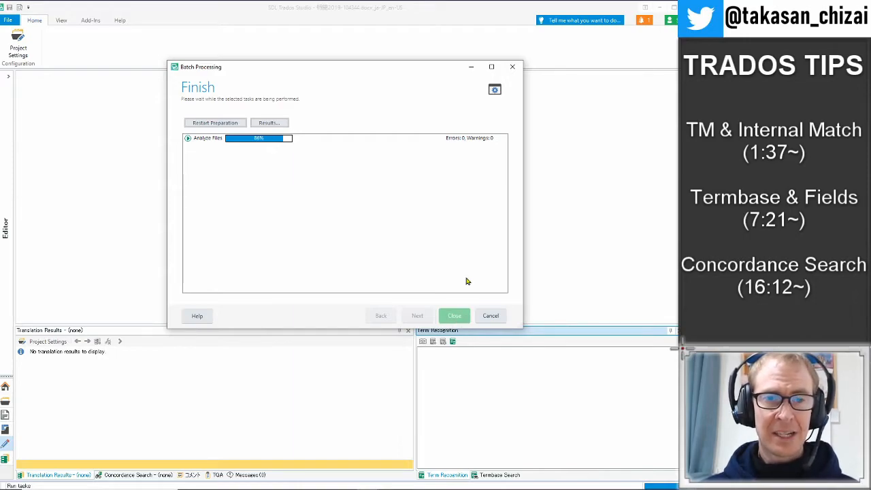
pyautogui.click(454, 316)
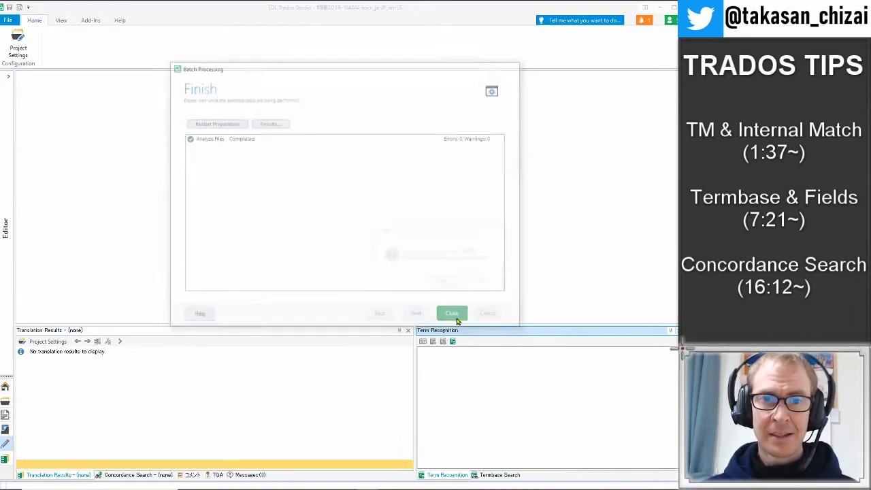
pyautogui.click(441, 283)
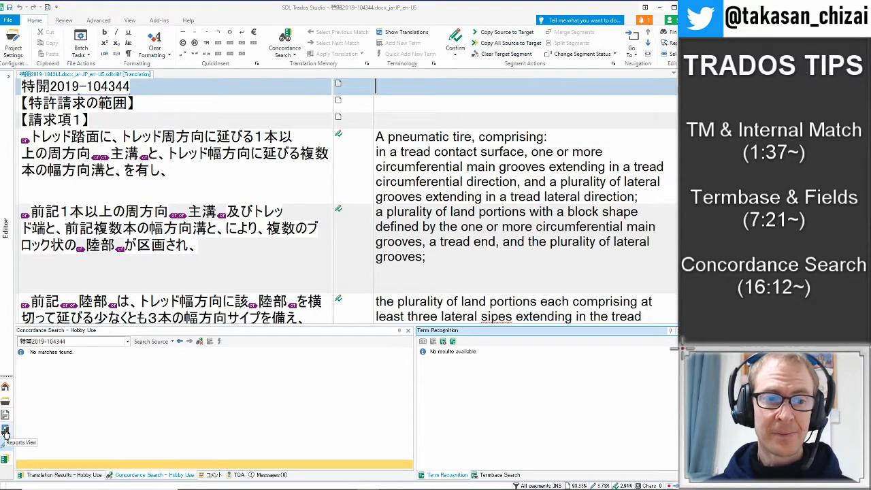
# - Review the totals in the Analyze Files report, including the internal fuzzy match bands, and return to the editor
pyautogui.click(5, 431)
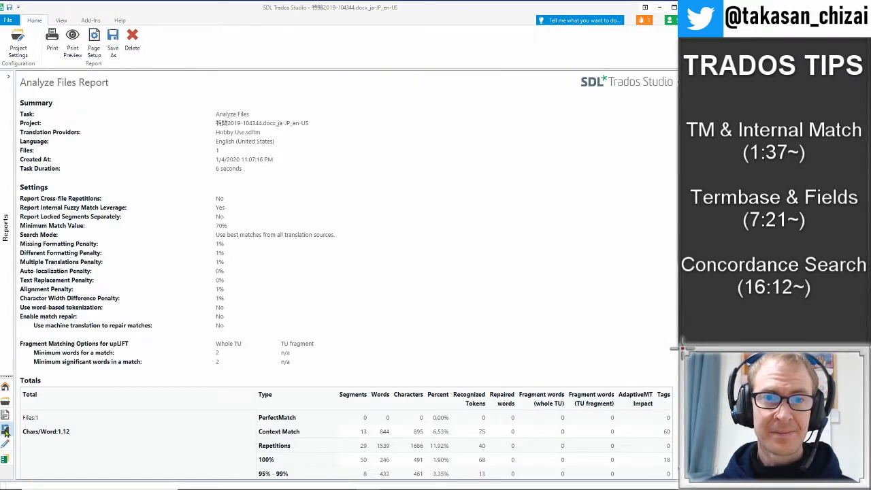
pyautogui.scroll(-5, 375, 217)
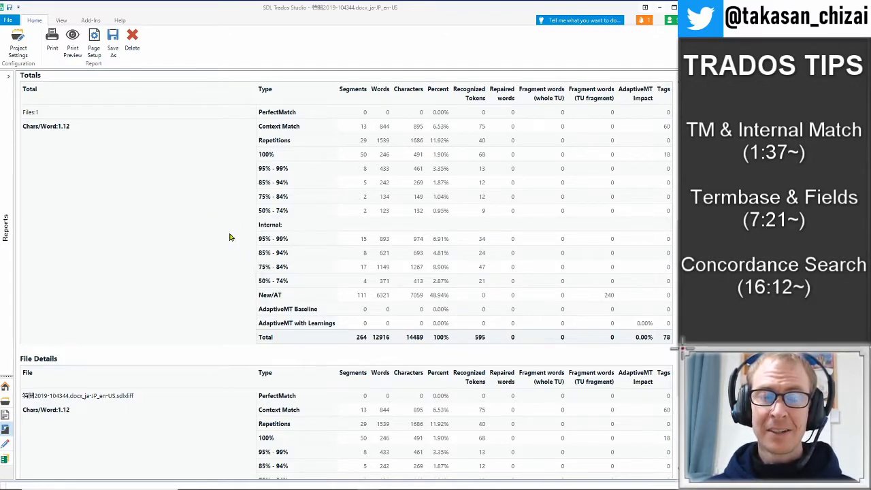
pyautogui.click(5, 444)
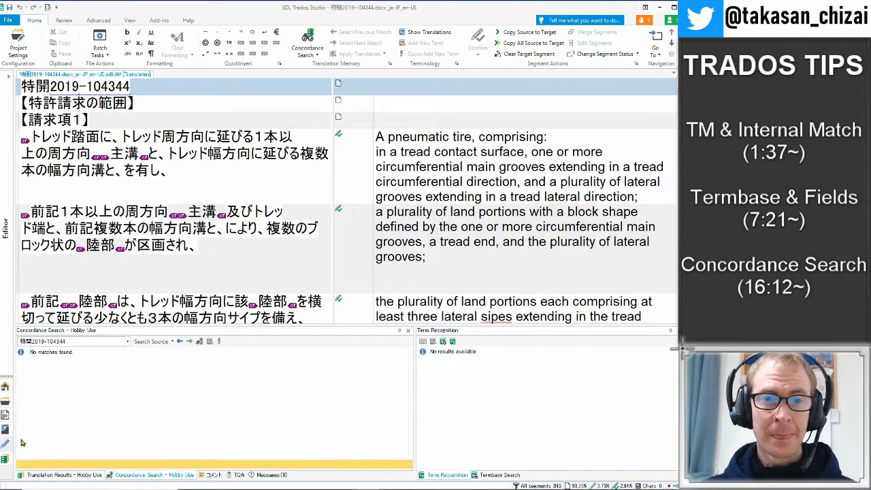
# - Check the translation memory matches for the first segment of claim 1 and for the first-aspect pneumatic tire segment under 【0006】
pyautogui.click(449, 163)
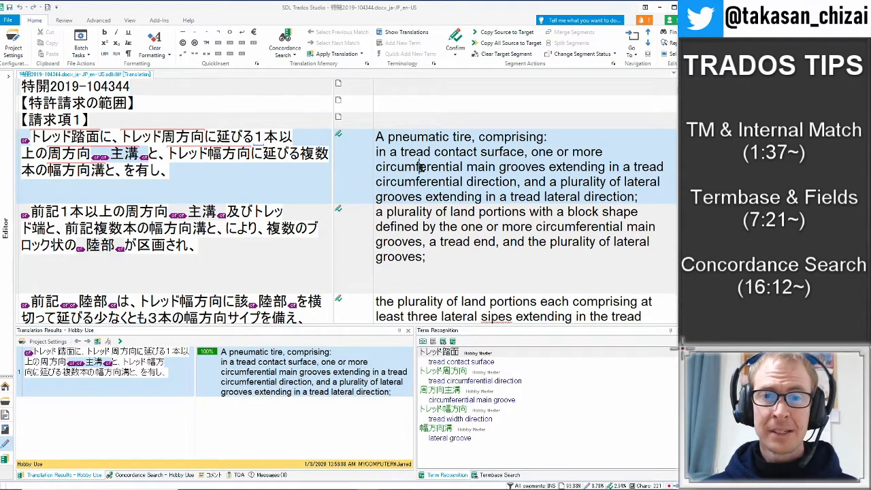
pyautogui.click(447, 166)
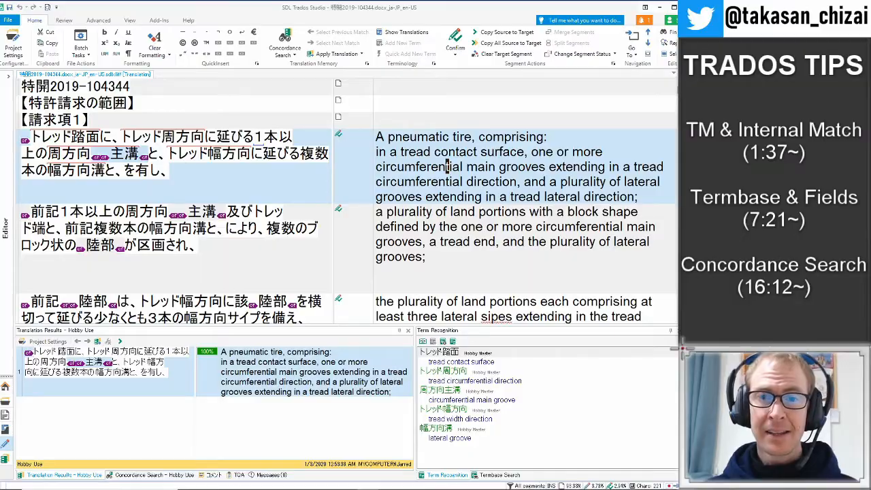
pyautogui.scroll(-15, 447, 166)
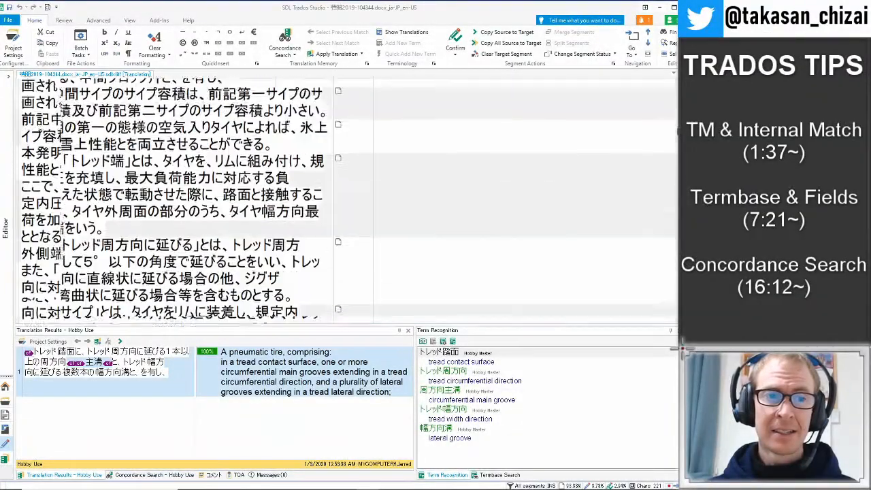
pyautogui.scroll(-3, 528, 211)
pyautogui.scroll(10, 529, 211)
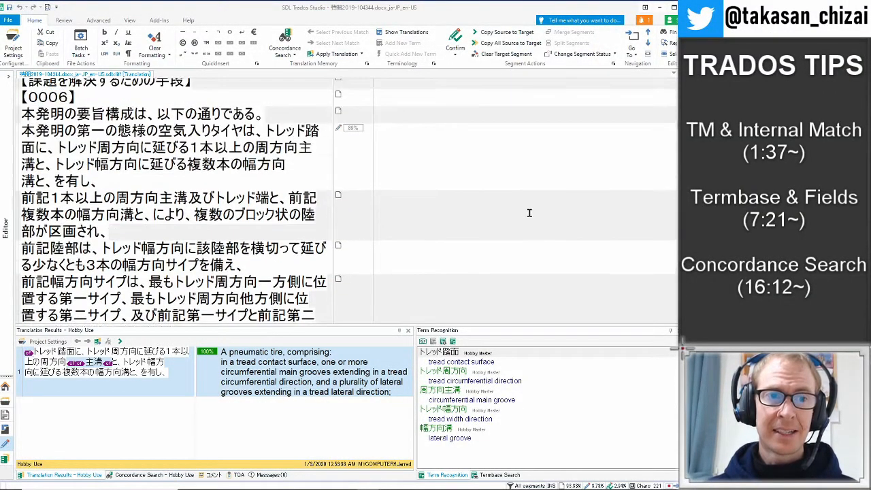
pyautogui.scroll(5, 529, 212)
pyautogui.scroll(-4, 528, 211)
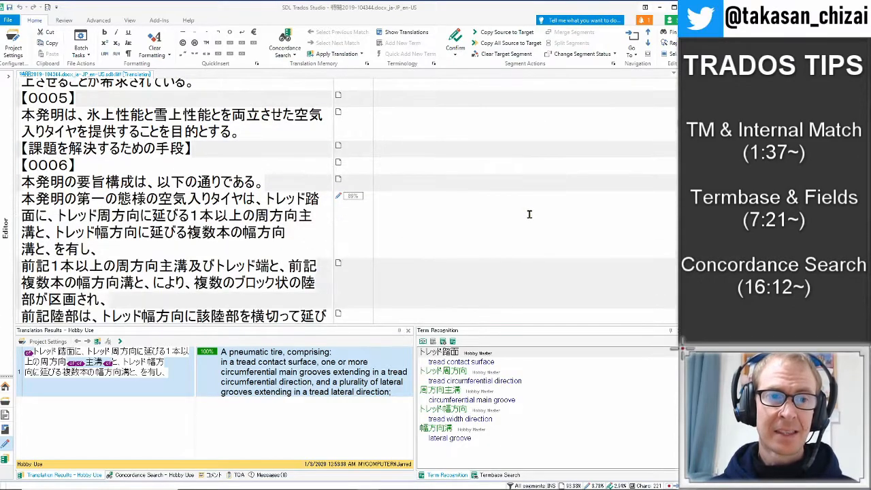
pyautogui.click(480, 231)
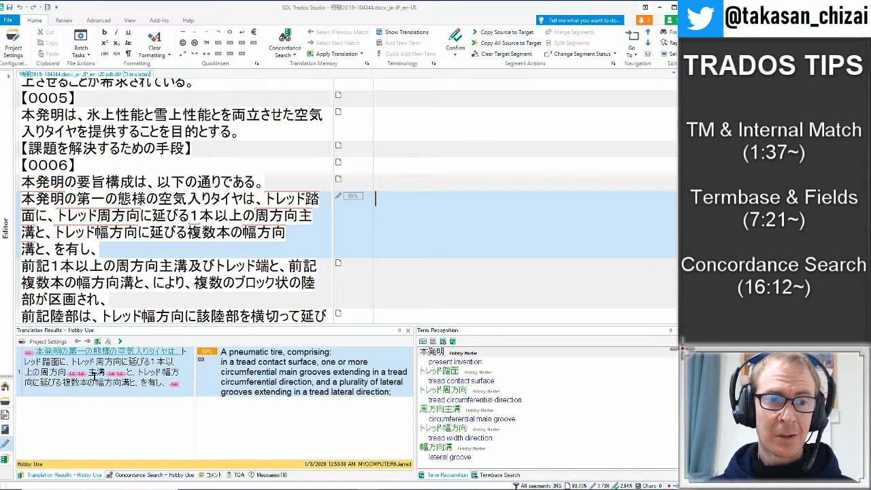
# - Apply the translation memory matches to the first-aspect pneumatic tire segment under 【0006】 and the two segments following it
pyautogui.click(414, 273)
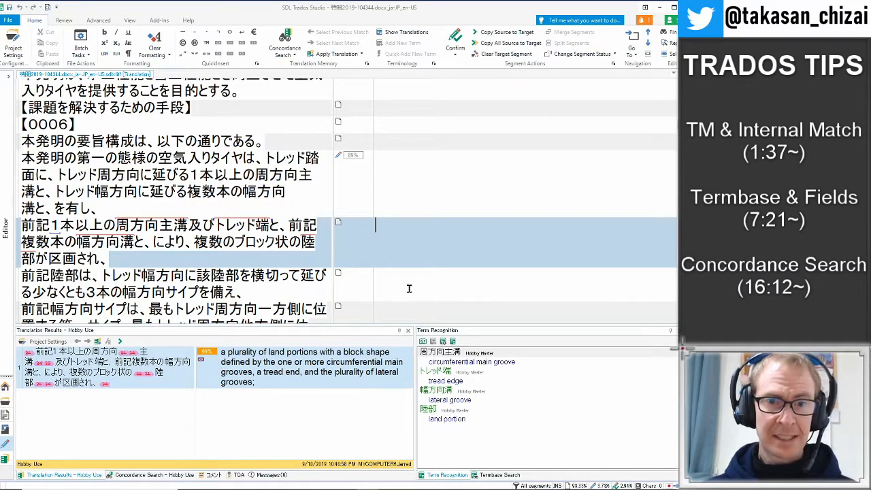
pyautogui.hotkey('ctrl', 't')
pyautogui.scroll(-1, 447, 260)
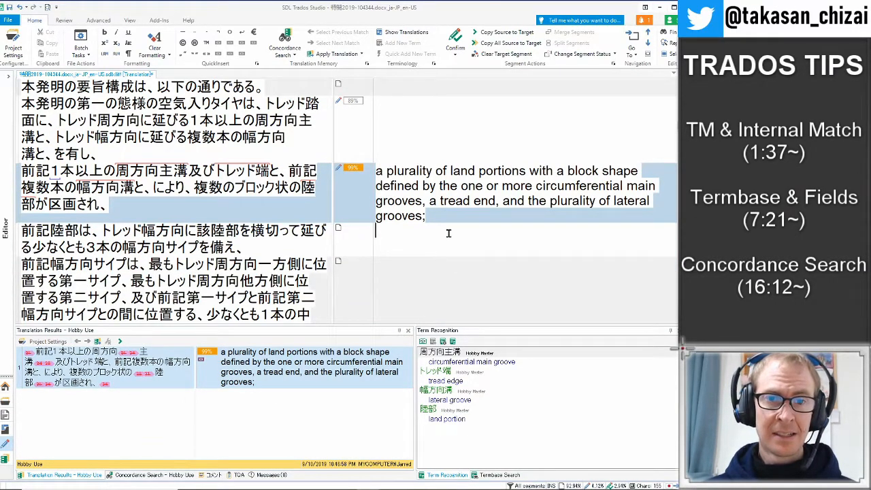
pyautogui.click(449, 234)
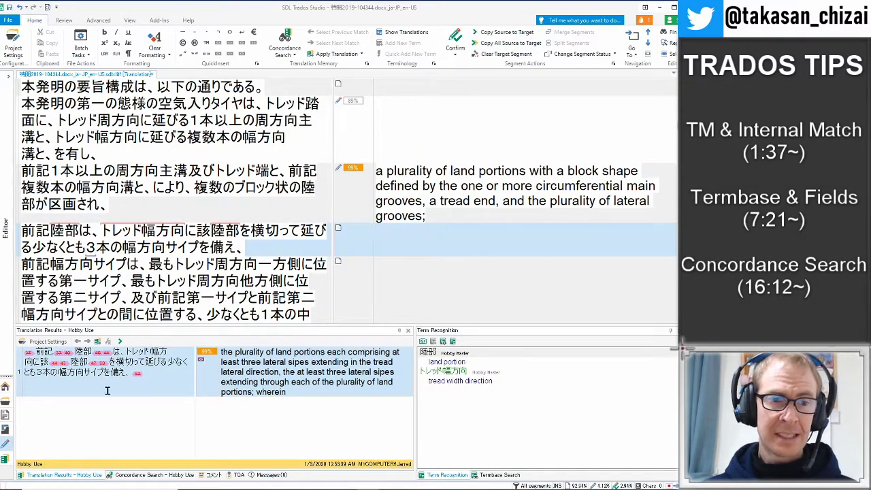
pyautogui.hotkey('ctrl', 't')
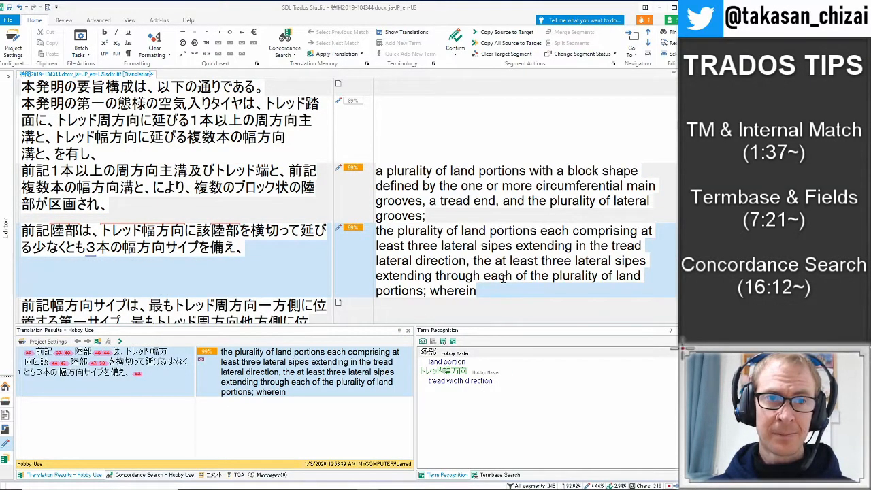
pyautogui.scroll(1, 477, 231)
pyautogui.click(435, 177)
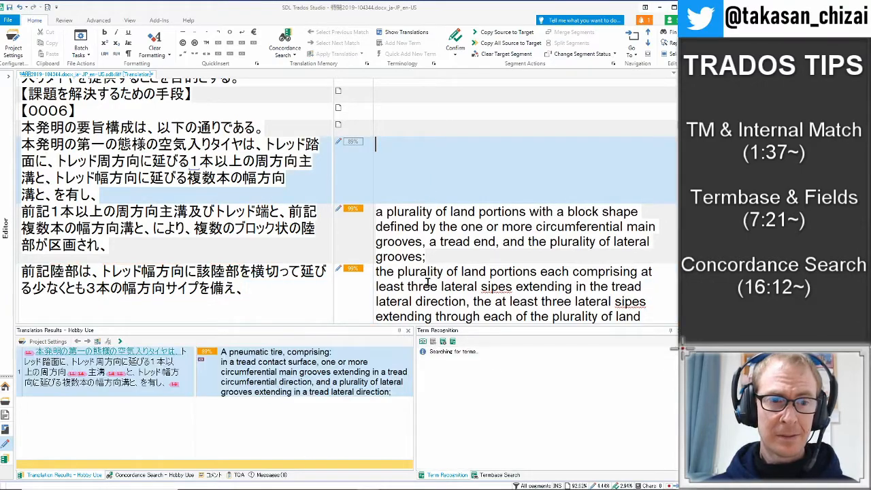
pyautogui.hotkey('ctrl', 't')
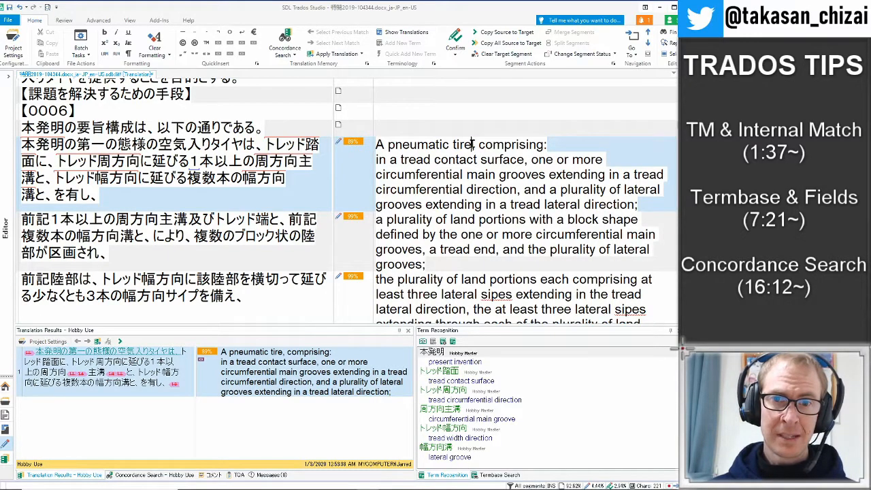
# - Reword the first-aspect segment's opening to "A pneumatic tire according to a first aspect of the present invention comprises:" and confirm the segment
pyautogui.write('according to')
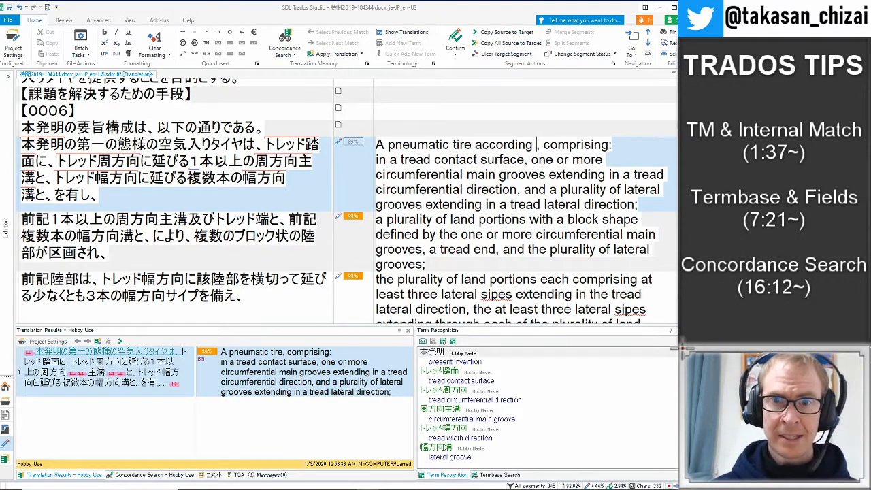
pyautogui.write(' a first as')
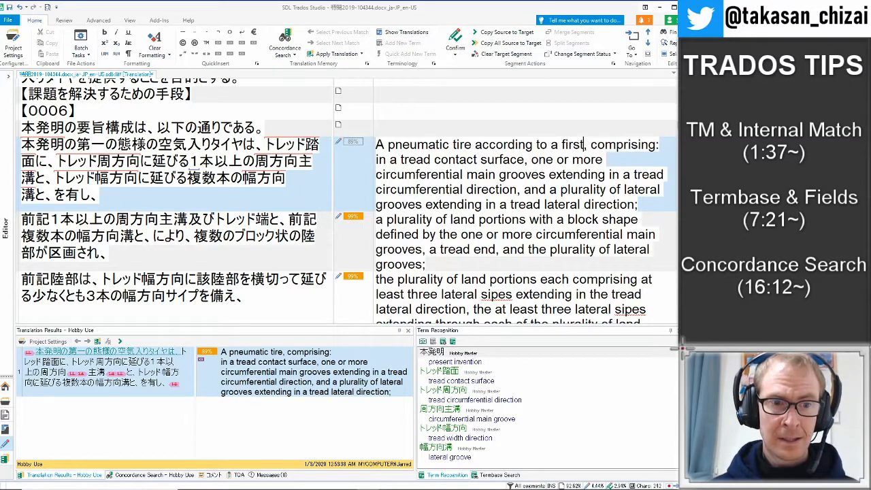
pyautogui.write('pect of the ')
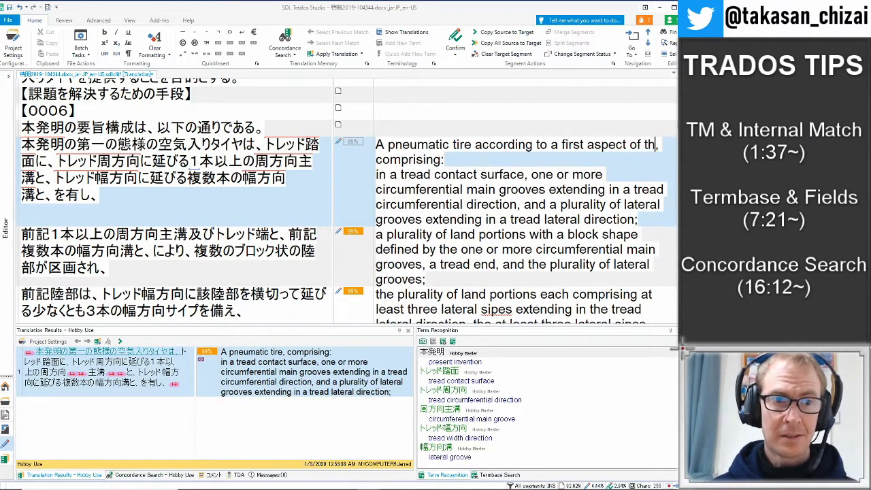
pyautogui.write('present invention')
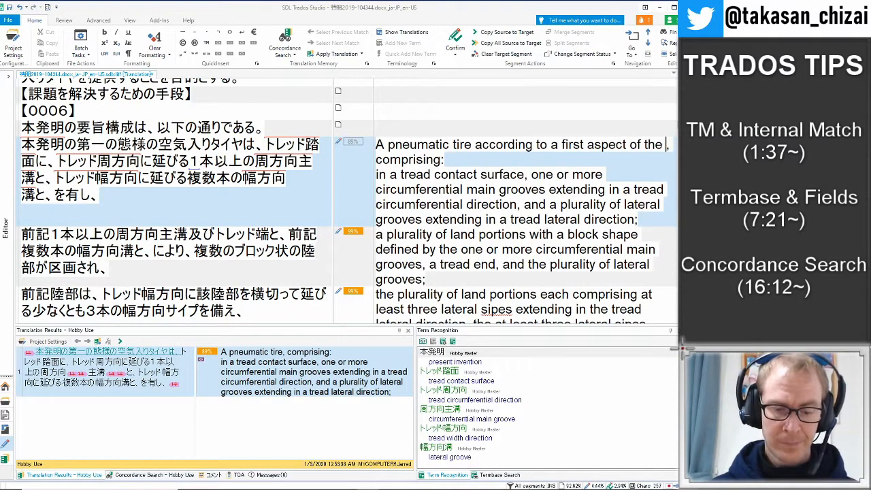
pyautogui.press('Delete')
pyautogui.moveTo(544, 159); pyautogui.dragTo(523, 159)
pyautogui.write('esent invention')
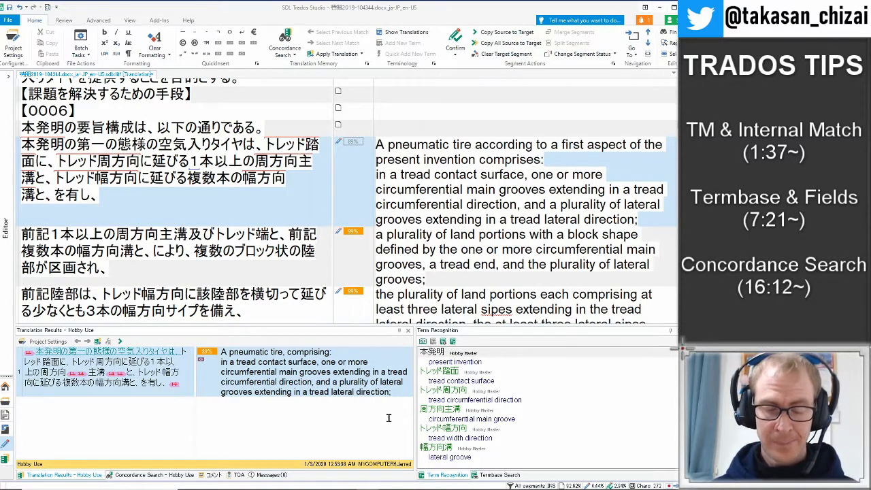
pyautogui.hotkey('ctrl', 'Return')
# - Check the translations and memory matches of the 【図1】 and 【図2】 segments in the figure descriptions under 【0013】
pyautogui.scroll(-7, 433, 247)
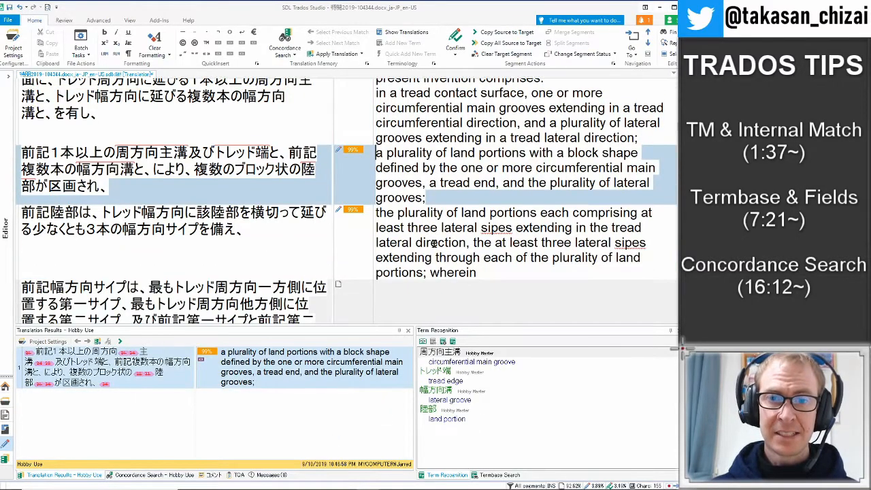
pyautogui.moveTo(679, 128); pyautogui.dragTo(679, 175)
pyautogui.scroll(2, 605, 212)
pyautogui.scroll(3, 604, 213)
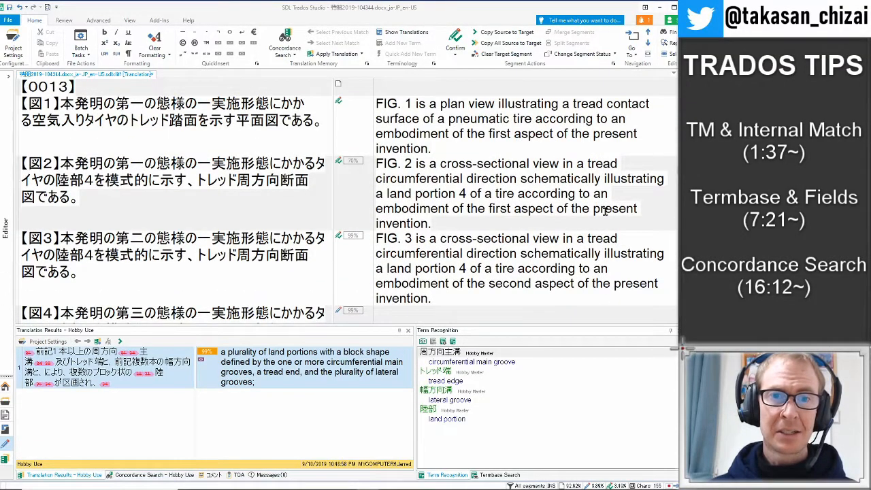
pyautogui.click(507, 175)
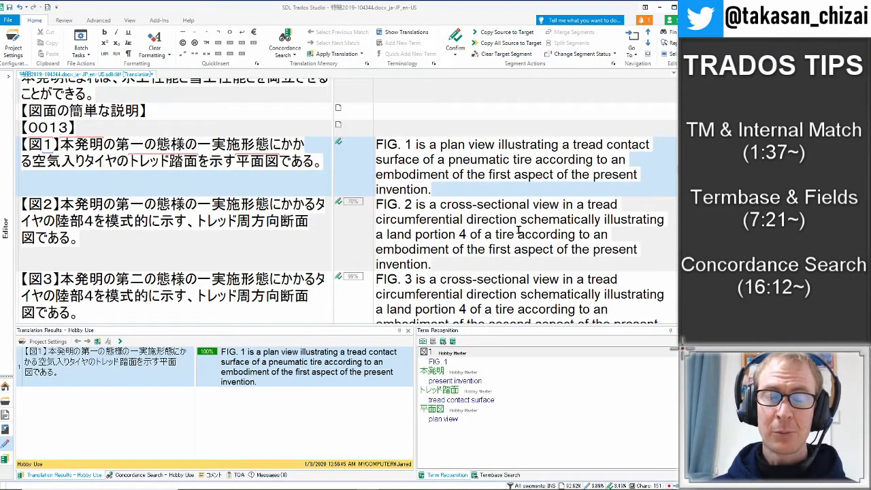
pyautogui.click(494, 219)
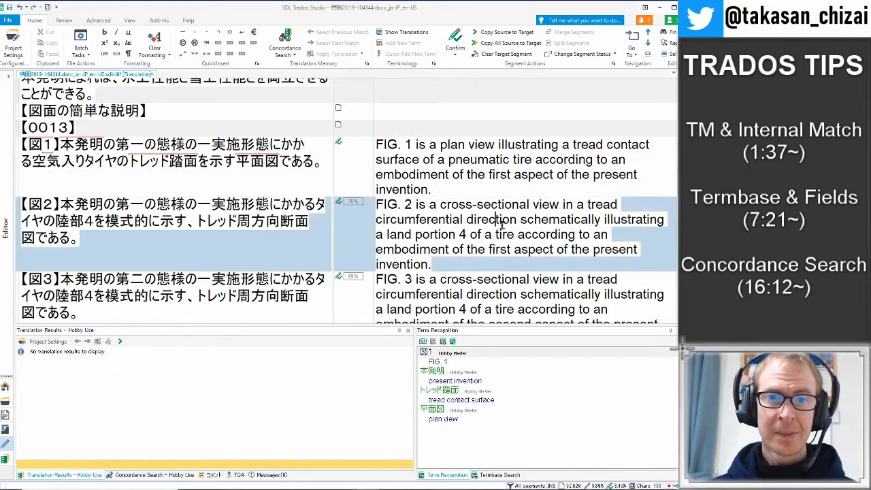
# - Insert the first translation memory match into the 【図4】 segment and change its aspect wording to "third"
pyautogui.scroll(-6, 503, 222)
pyautogui.scroll(-3, 509, 225)
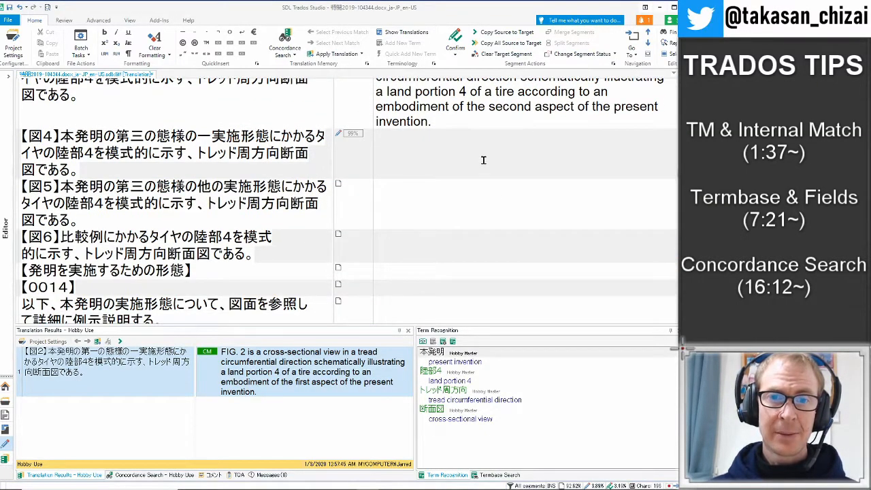
pyautogui.click(487, 170)
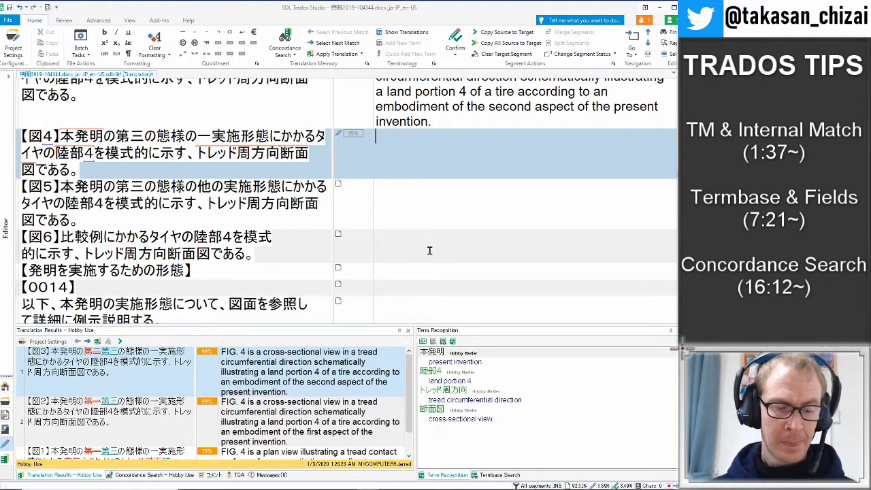
pyautogui.hotkey('ctrl', '1')
pyautogui.moveTo(531, 181); pyautogui.dragTo(488, 181)
pyautogui.write('third aspect of the present')
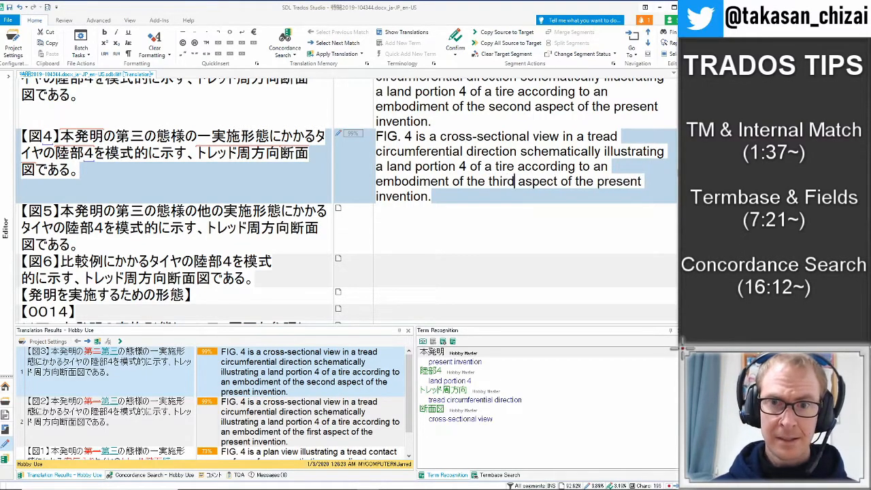
# - Confirm the 【図4】 segment, then insert the first memory match into 【図5】, changing its wording to "another embodiment of the third aspect"
pyautogui.hotkey('ctrl', 'Return')
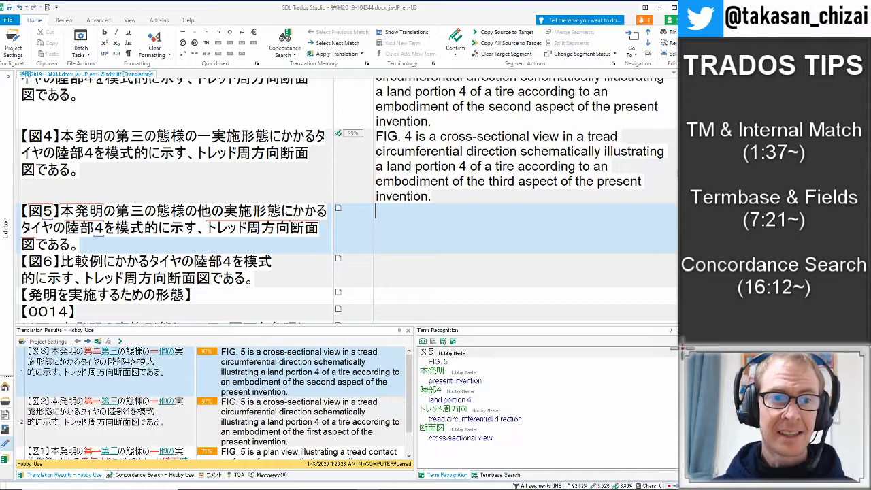
pyautogui.doubleClick(256, 375)
pyautogui.moveTo(532, 257); pyautogui.dragTo(487, 258)
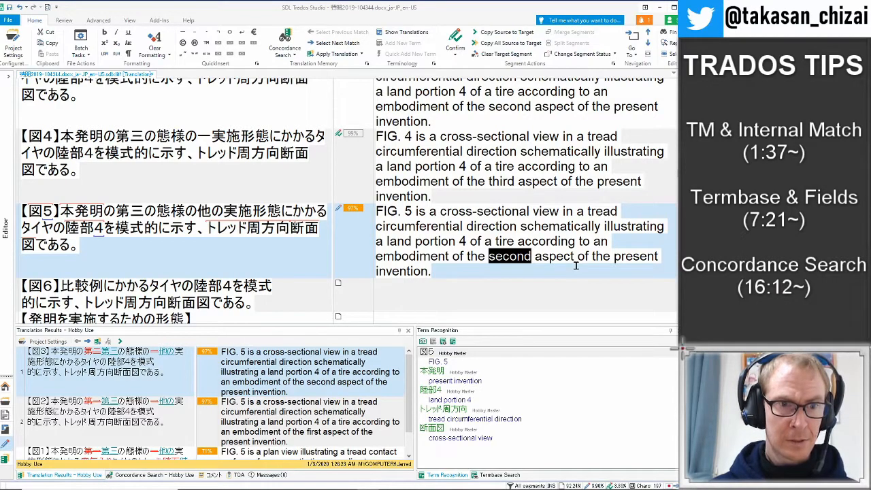
pyautogui.write('third')
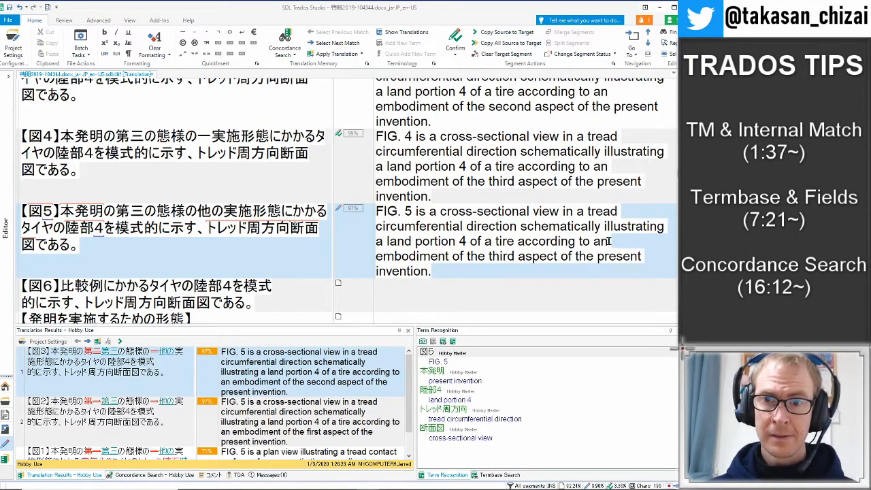
pyautogui.write('other')
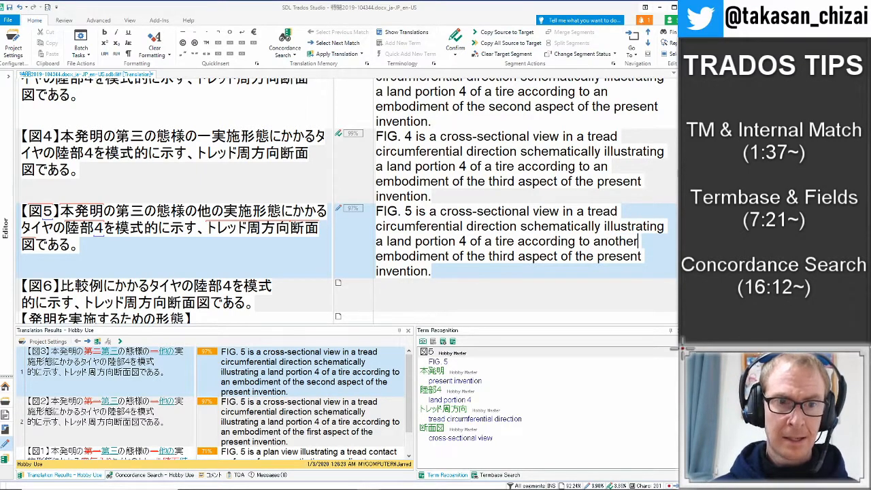
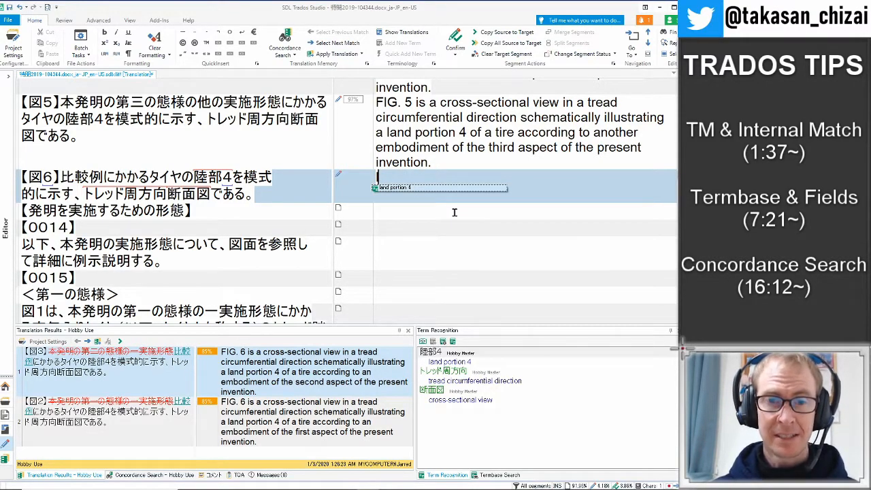
# - Insert the suggested termbase terms "land portion 4" and "tread circumferential direction" into the 【図6】 segment's translation
pyautogui.press('Return')
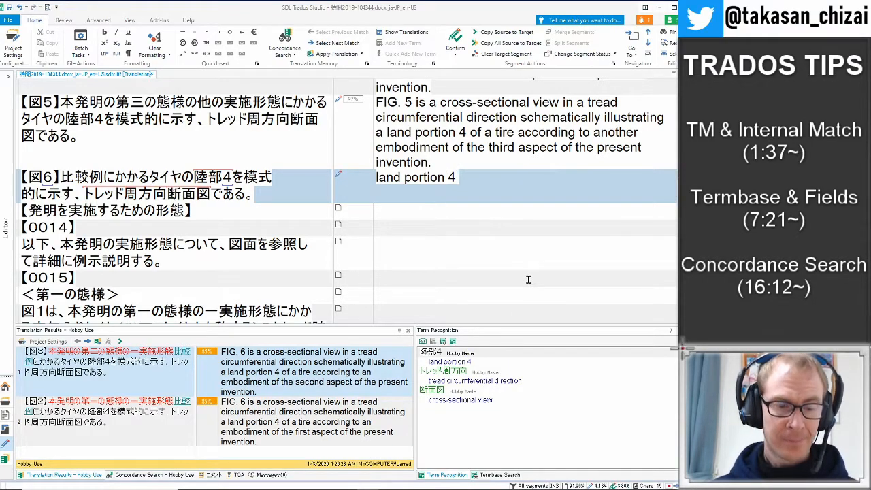
pyautogui.write('t')
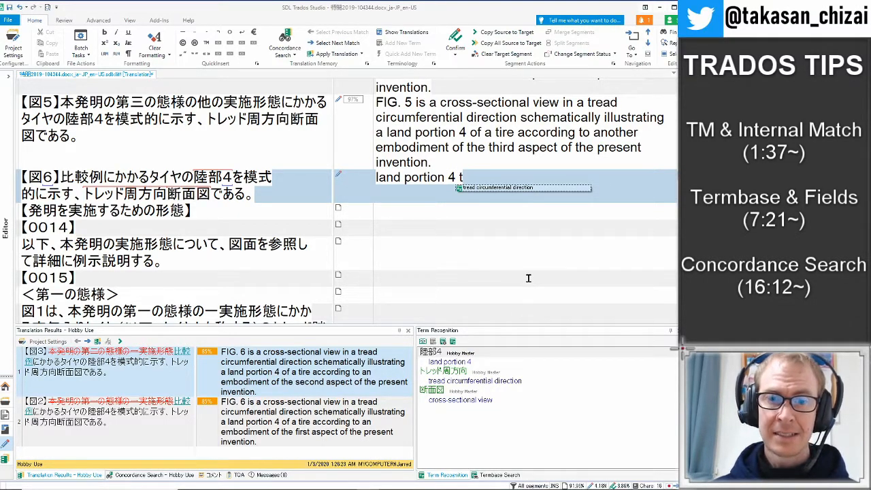
pyautogui.press('Return')
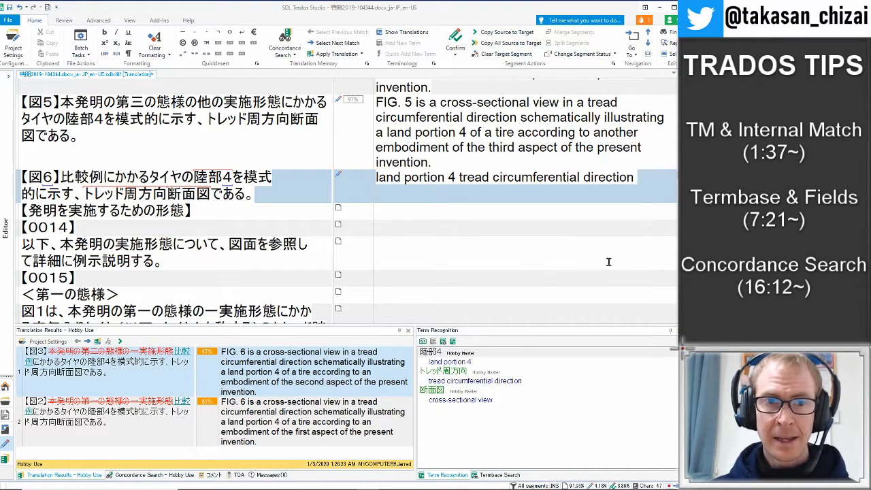
# - Compare 陸部 and 陸部4 in the 【図6】 source with the corresponding "land portion" and "land portion 4" in its translation
pyautogui.click(229, 183)
pyautogui.moveTo(228, 183); pyautogui.dragTo(194, 182)
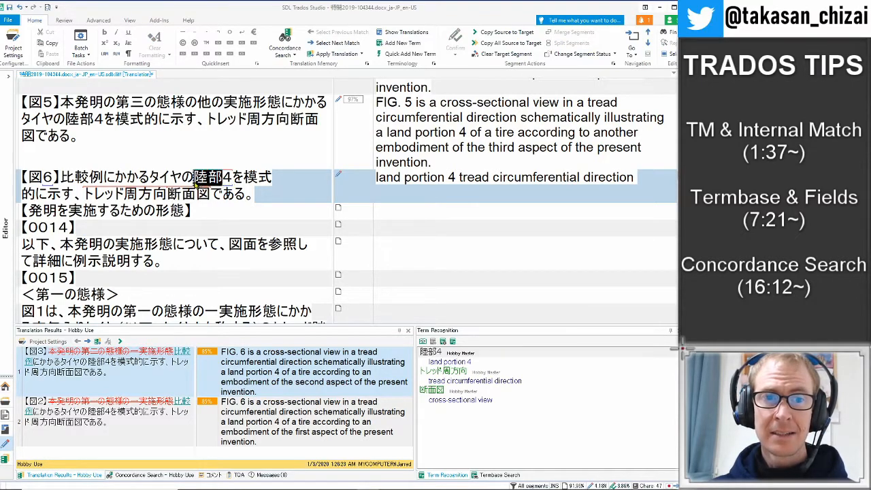
pyautogui.moveTo(443, 178); pyautogui.dragTo(374, 179)
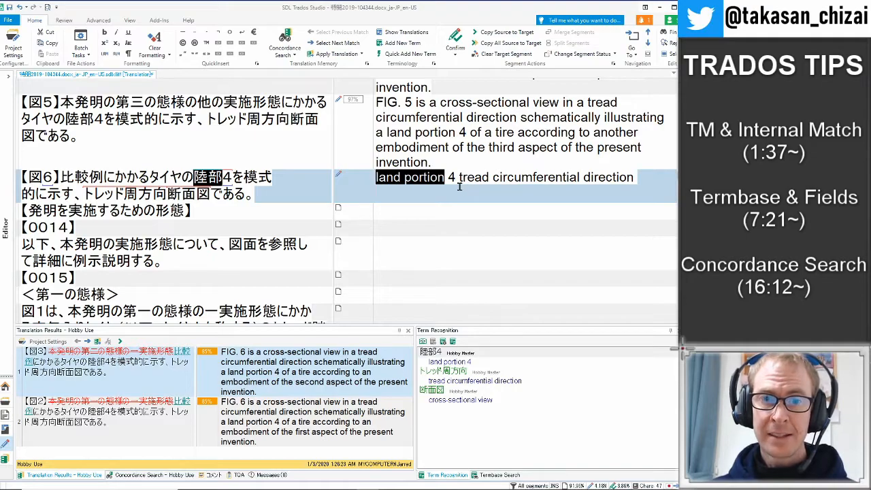
pyautogui.moveTo(235, 177); pyautogui.dragTo(194, 177)
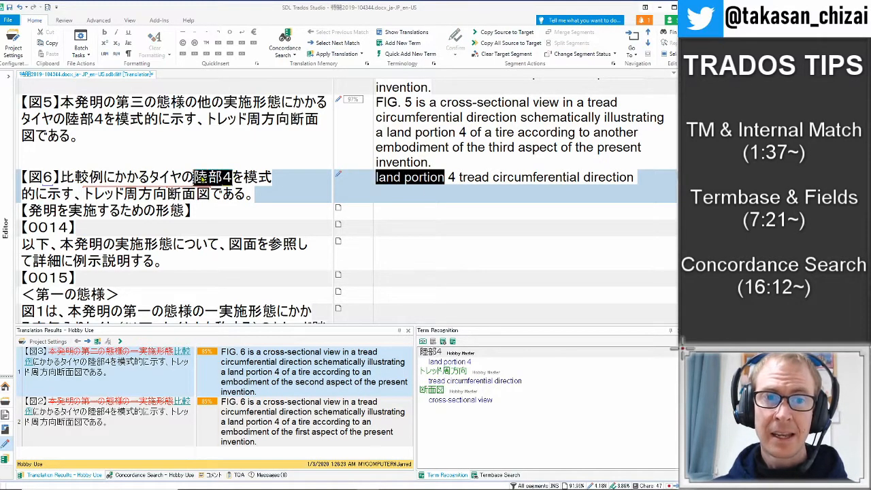
pyautogui.moveTo(455, 178); pyautogui.dragTo(379, 179)
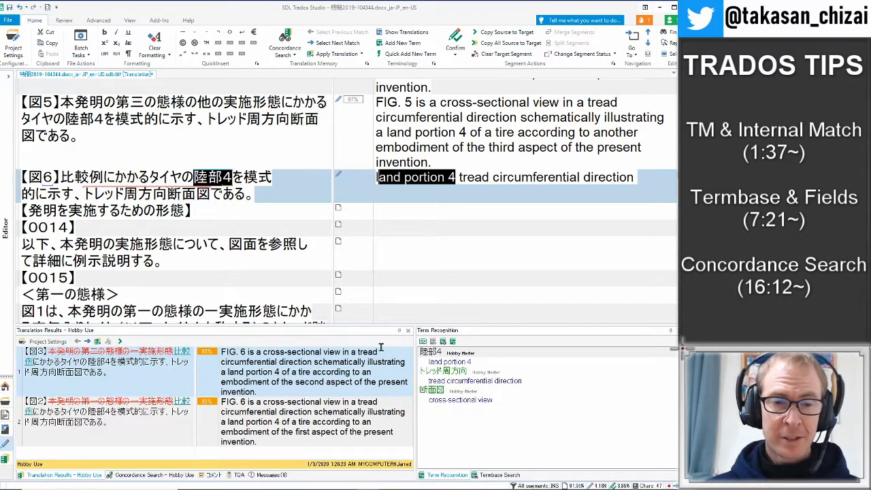
# - Start creating a new termbase in the project's termbase settings, with a definition made from scratch and the friendly name "hi"
pyautogui.click(13, 49)
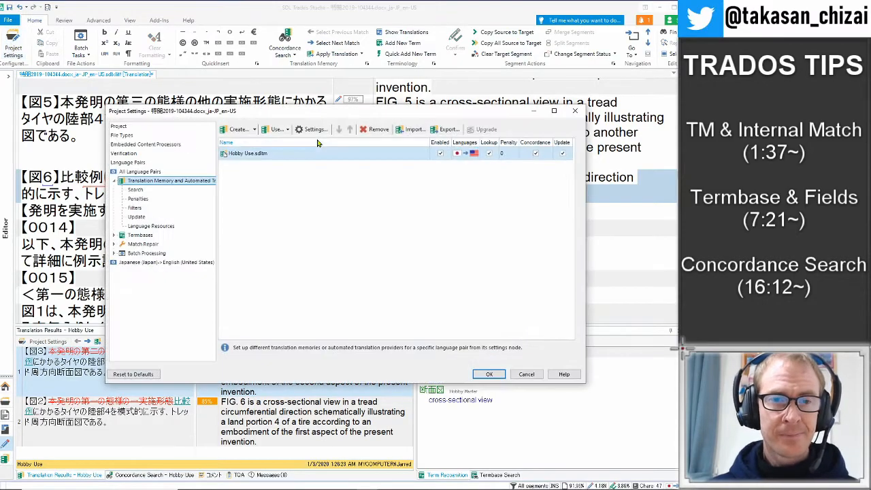
pyautogui.click(140, 234)
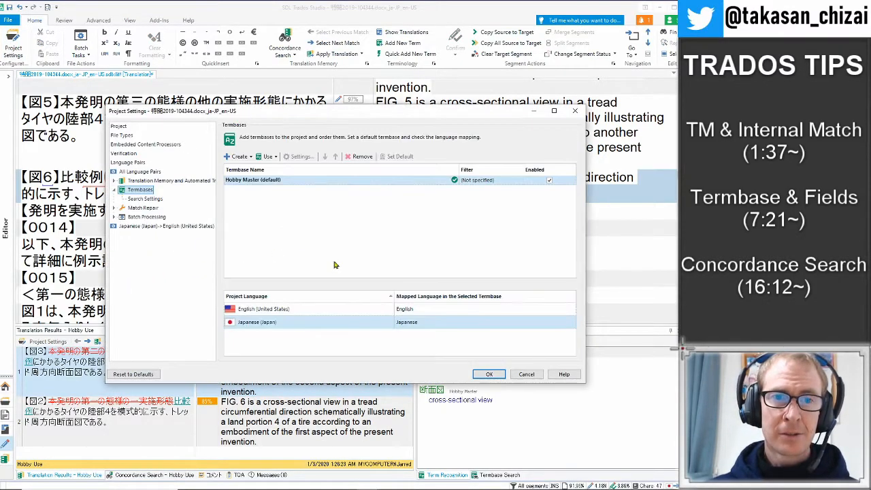
pyautogui.click(231, 161)
pyautogui.click(252, 168)
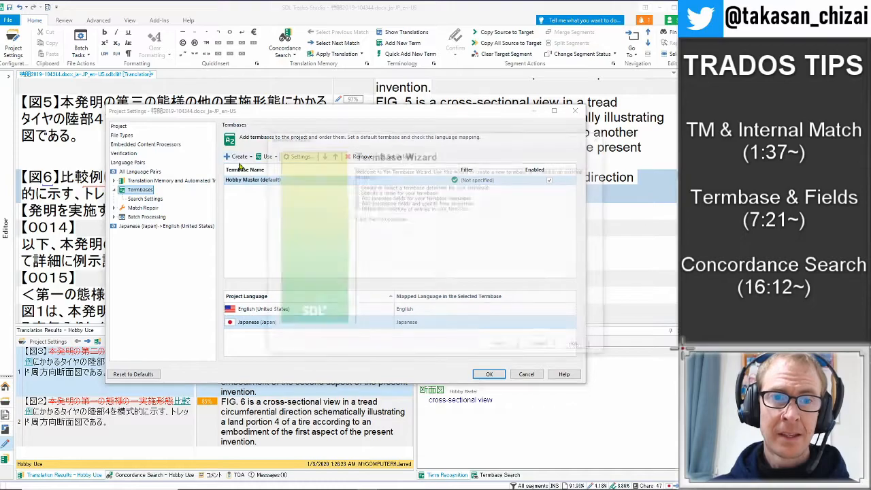
pyautogui.click(514, 348)
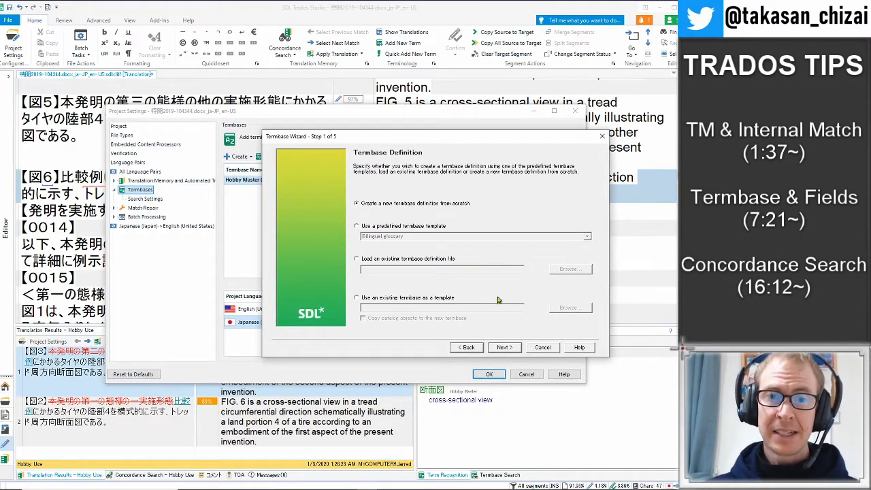
pyautogui.click(507, 349)
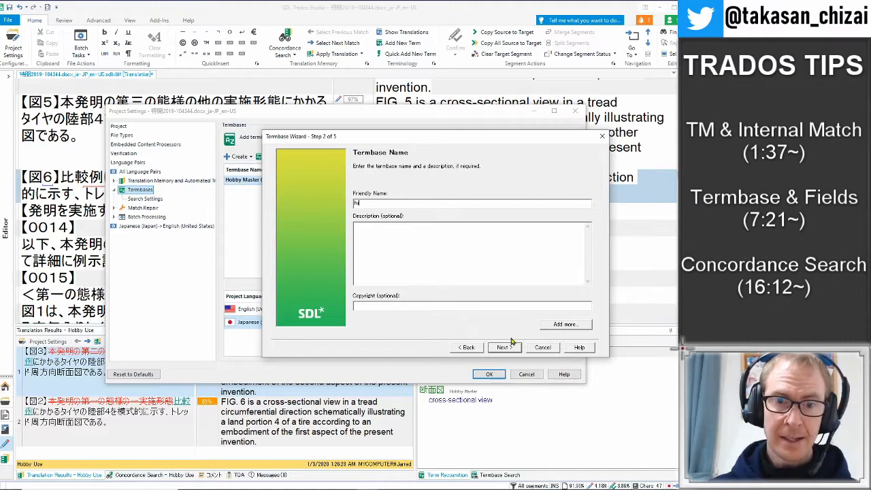
pyautogui.click(511, 348)
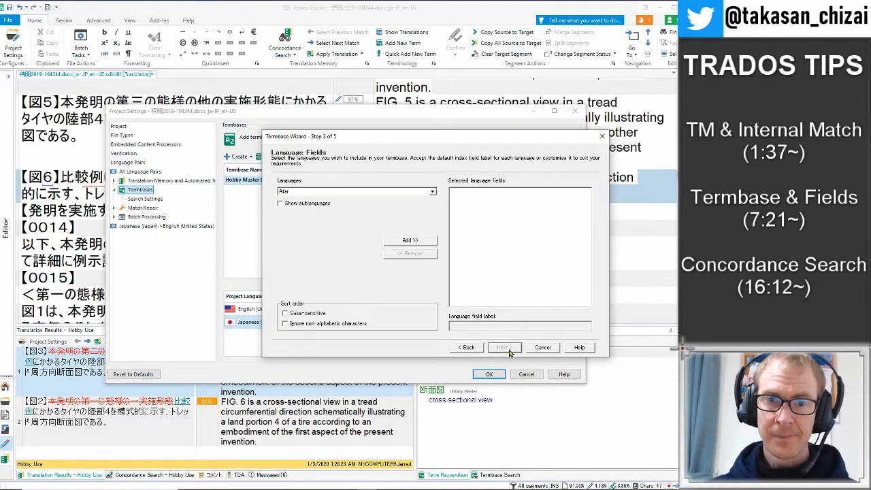
# - Add Japanese and English as the new termbase's language fields and continue to the descriptive fields
pyautogui.click(422, 193)
pyautogui.press('j')
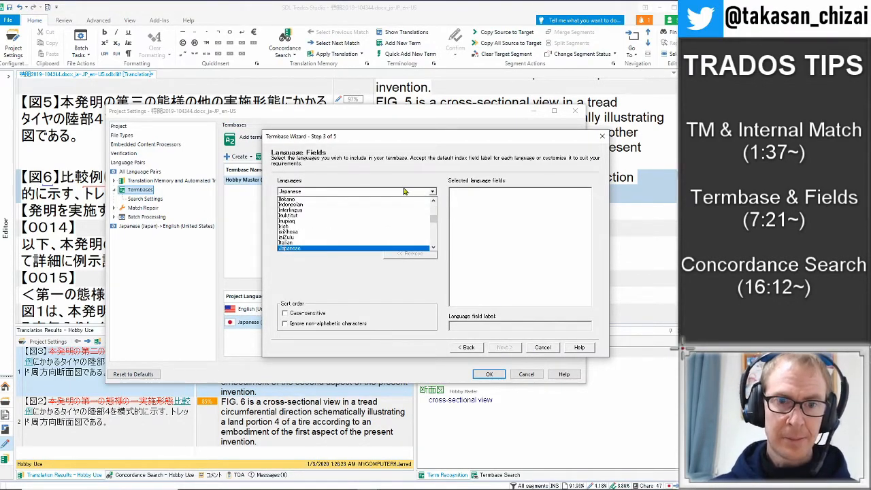
pyautogui.click(371, 250)
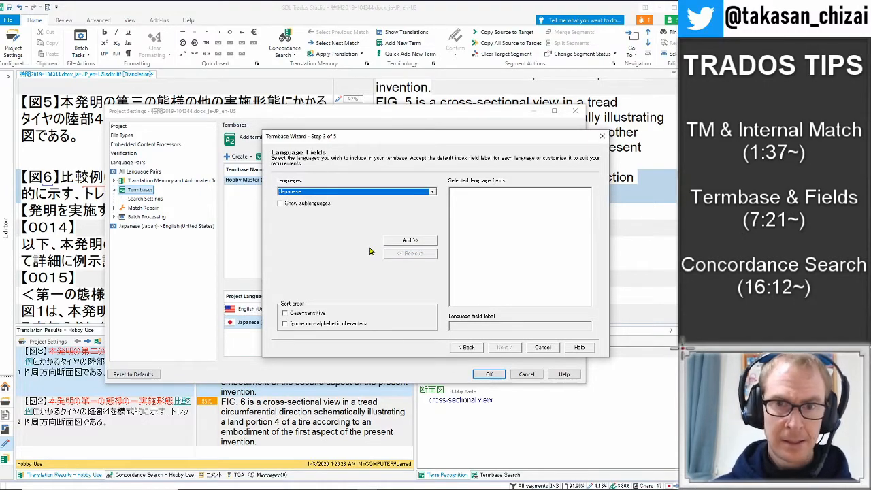
pyautogui.click(399, 241)
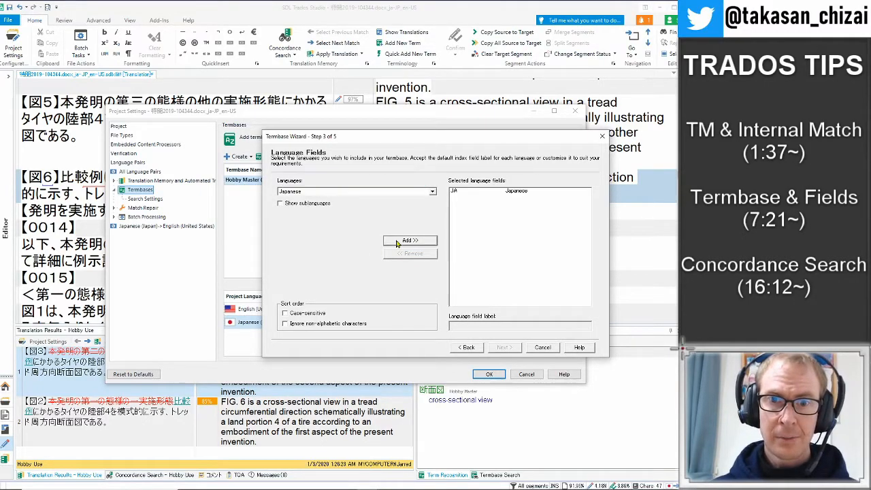
pyautogui.click(393, 191)
pyautogui.press('e')
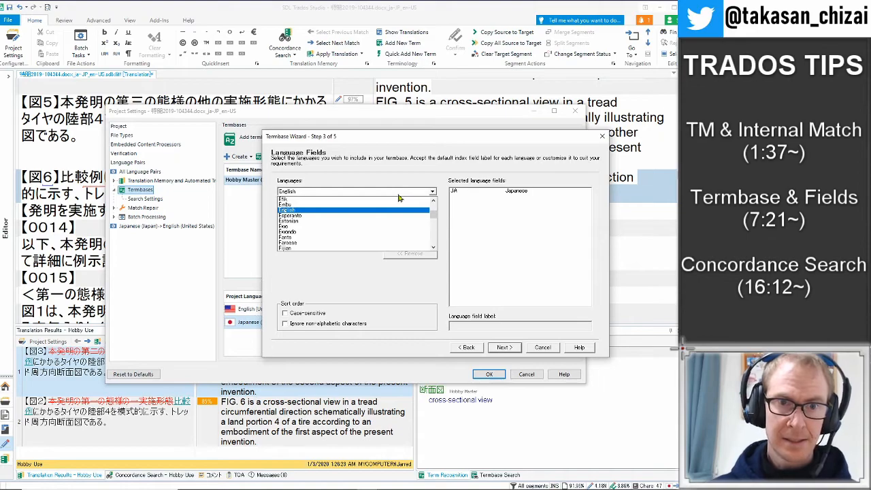
pyautogui.click(379, 210)
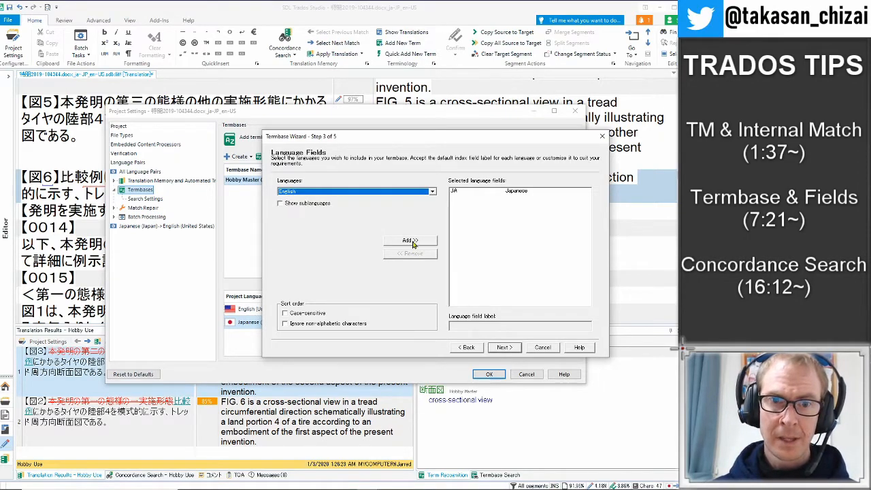
pyautogui.click(411, 241)
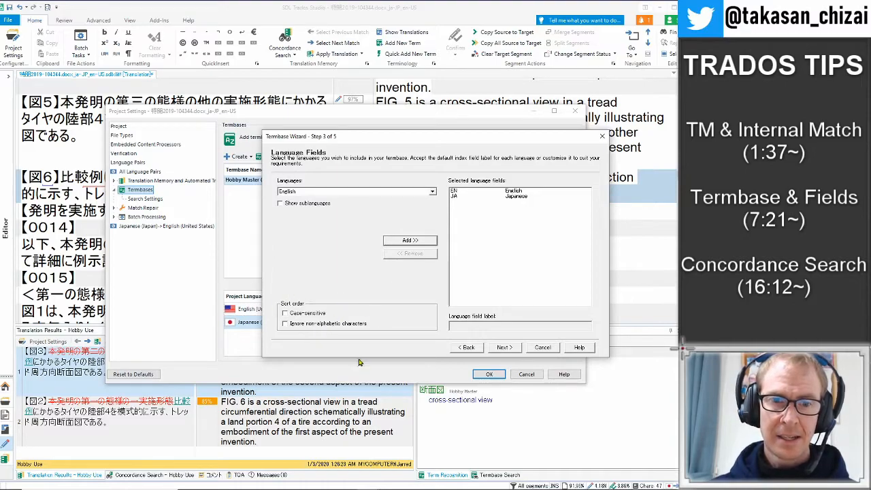
pyautogui.click(509, 349)
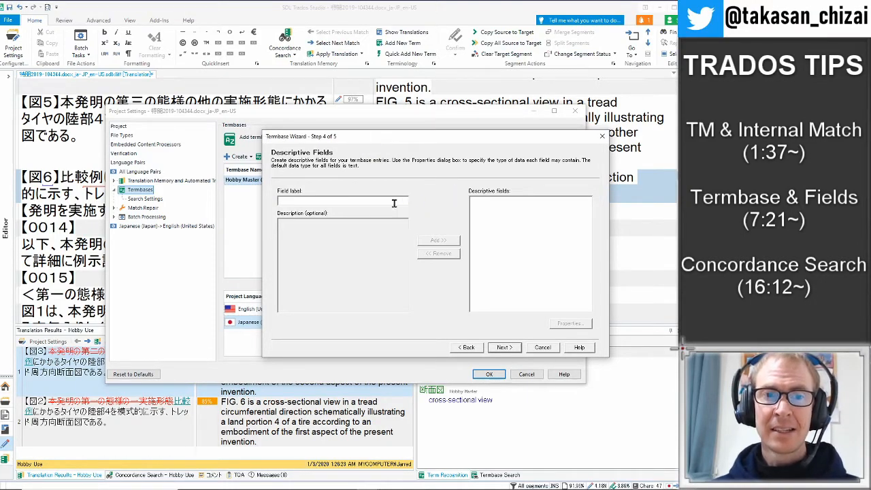
# - Add the descriptive fields "note" and "client" to the new termbase and continue to the entry structure
pyautogui.write('note')
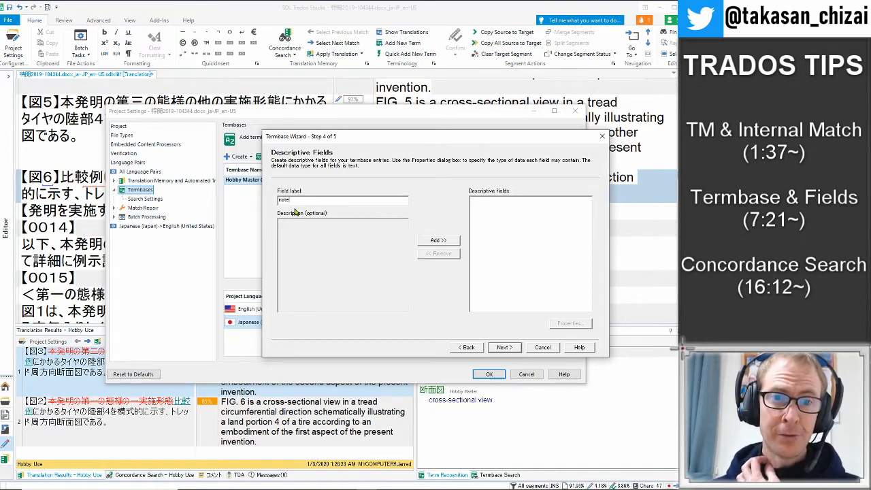
pyautogui.click(439, 241)
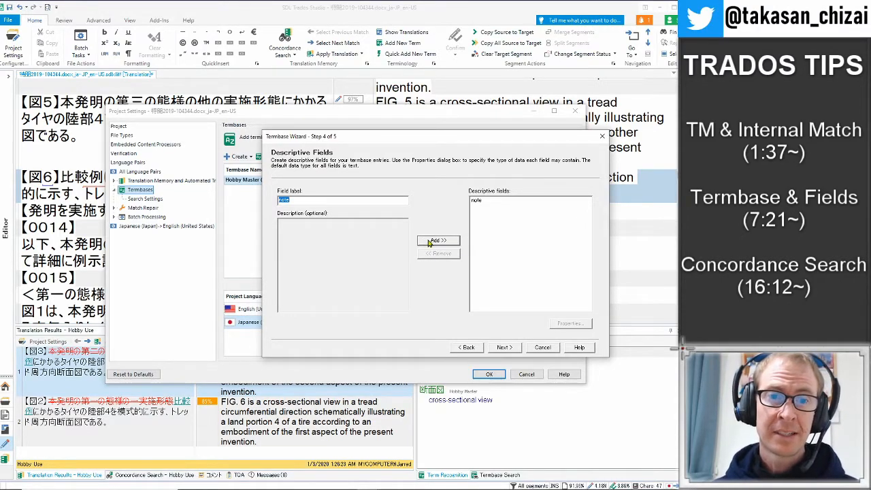
pyautogui.write('clie')
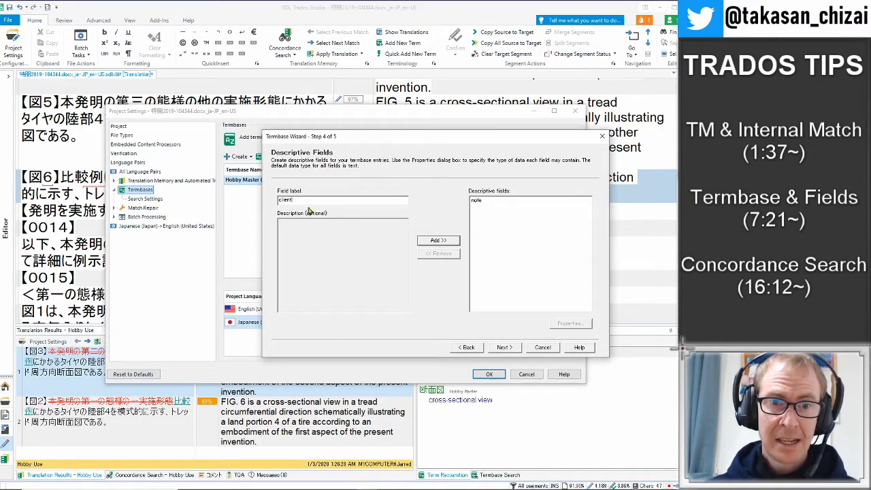
pyautogui.click(428, 241)
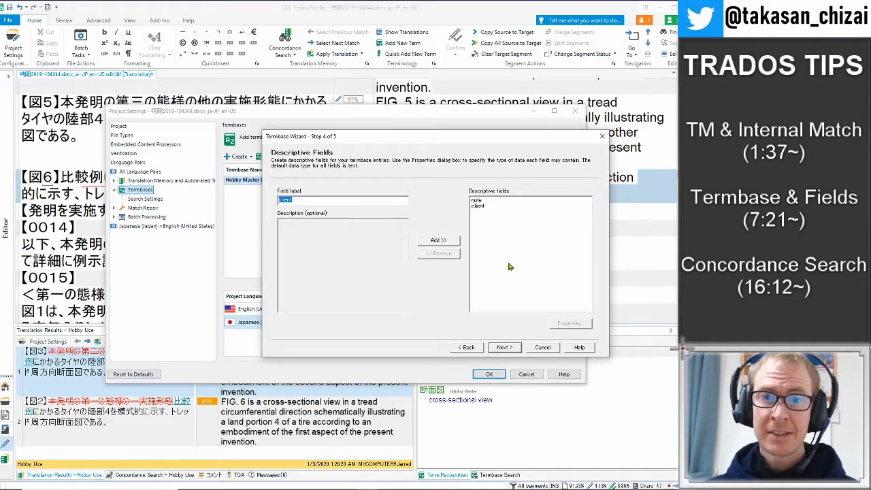
pyautogui.click(504, 347)
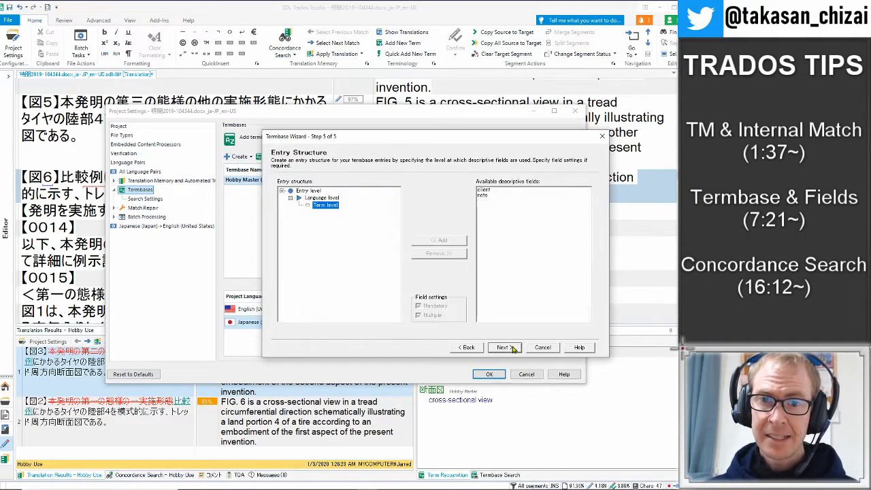
# - Return to the descriptive fields definition and set the data type of the "note" field to Text
pyautogui.click(489, 190)
pyautogui.click(468, 347)
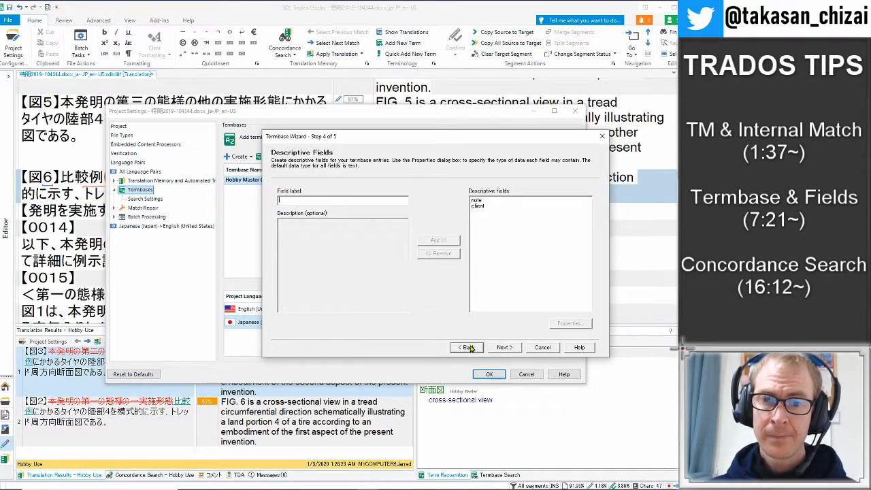
pyautogui.click(480, 200)
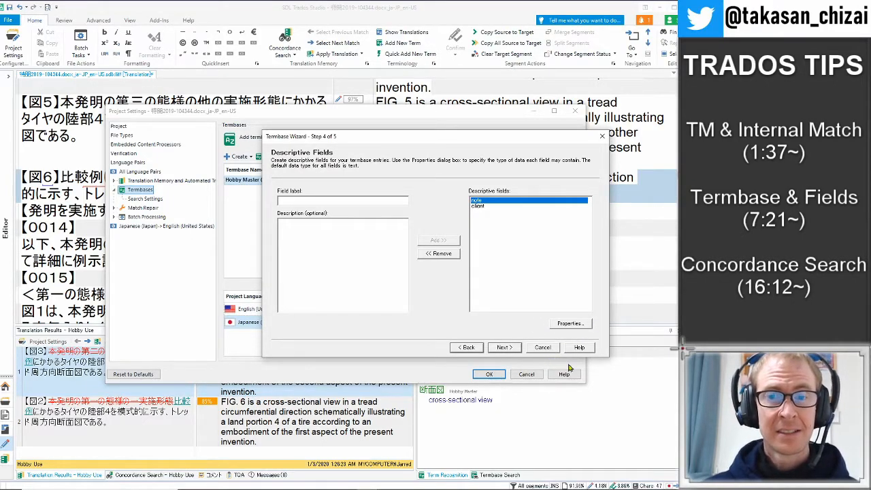
pyautogui.click(575, 323)
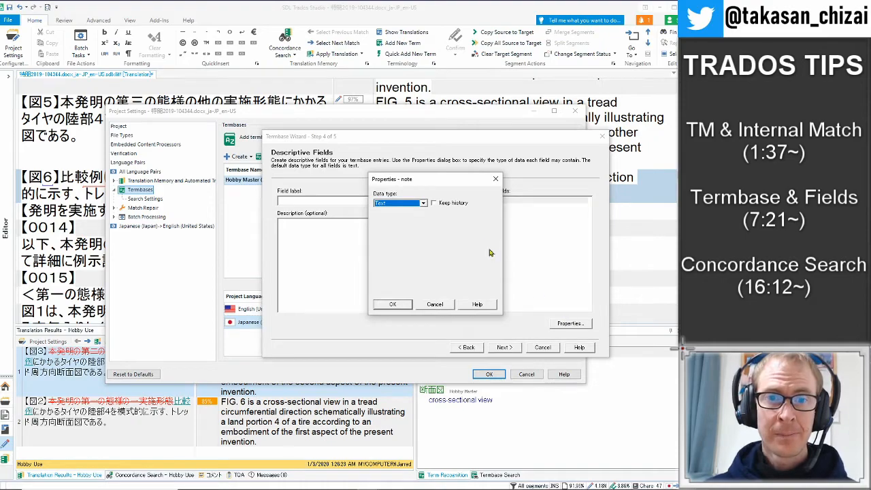
pyautogui.click(423, 203)
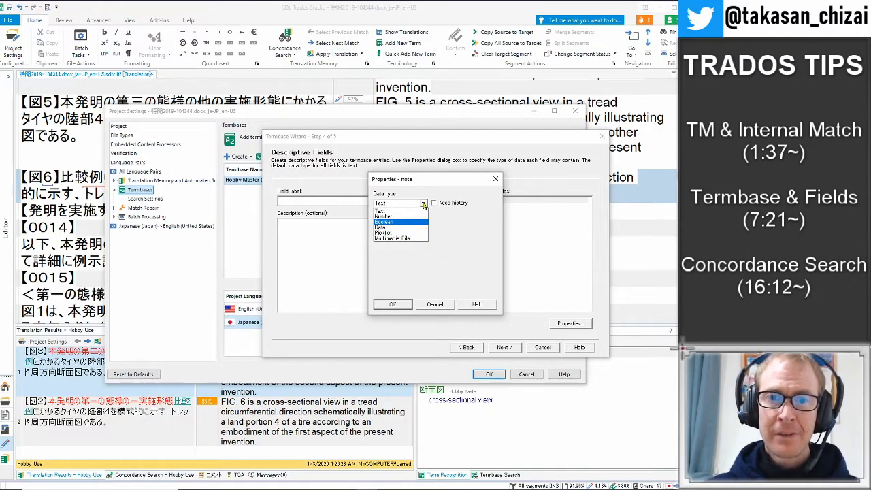
pyautogui.click(402, 208)
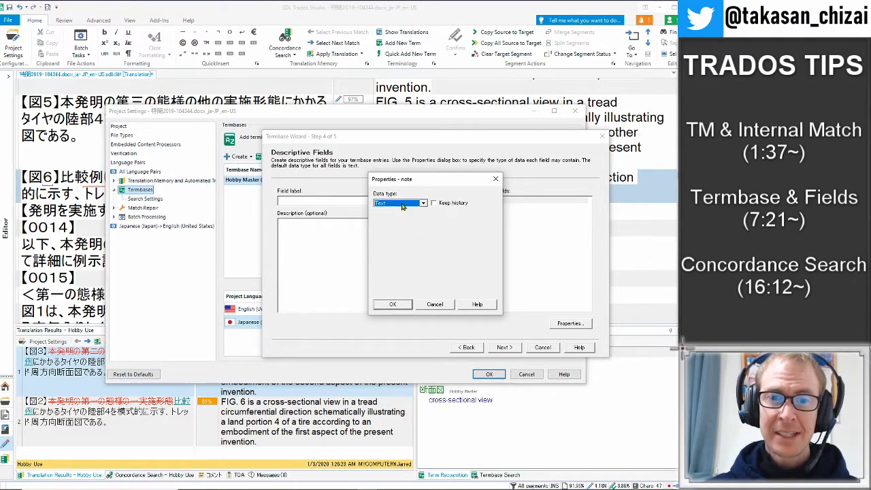
pyautogui.click(392, 304)
# - Set the data type of the "client" field to Text and continue to the entry structure
pyautogui.click(478, 207)
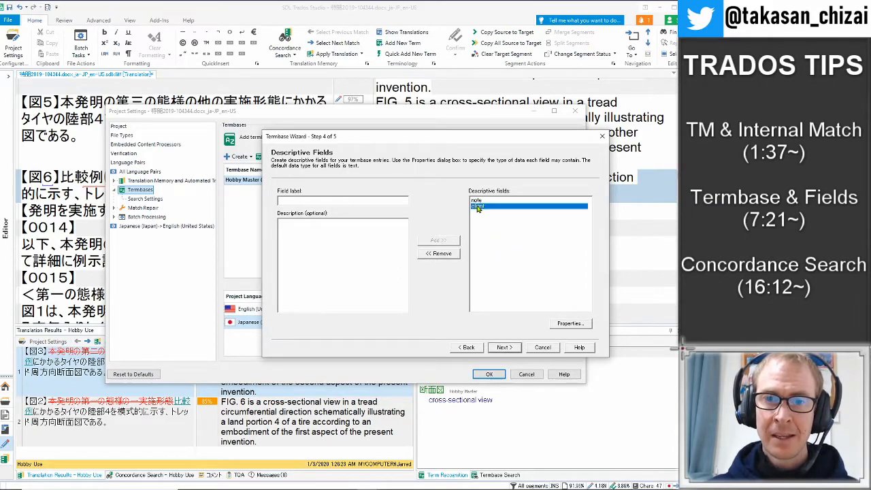
pyautogui.click(567, 323)
pyautogui.click(422, 206)
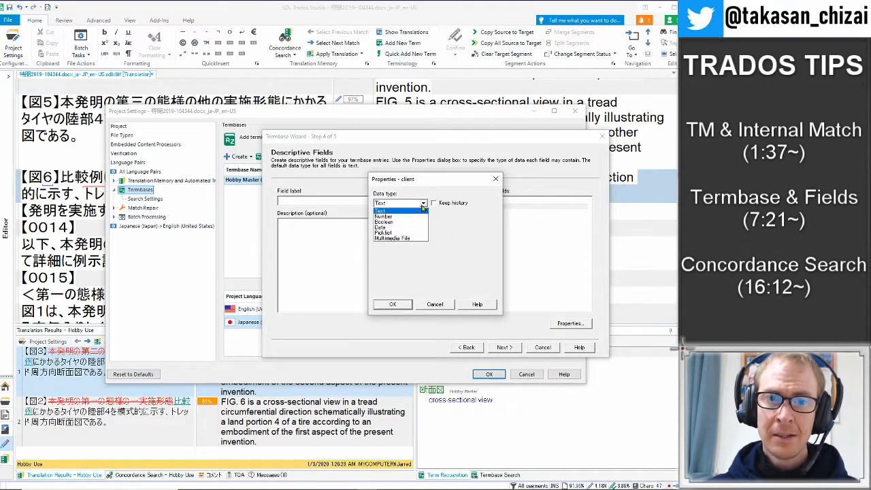
pyautogui.click(413, 211)
pyautogui.click(405, 304)
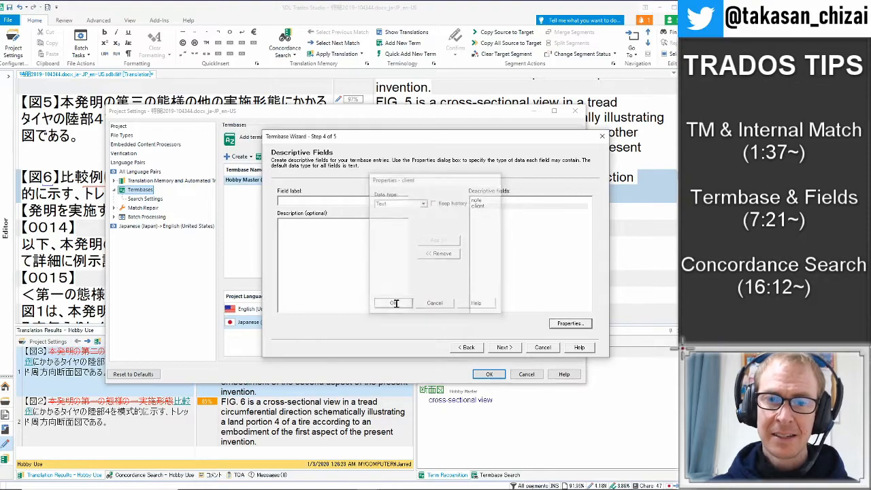
pyautogui.click(502, 348)
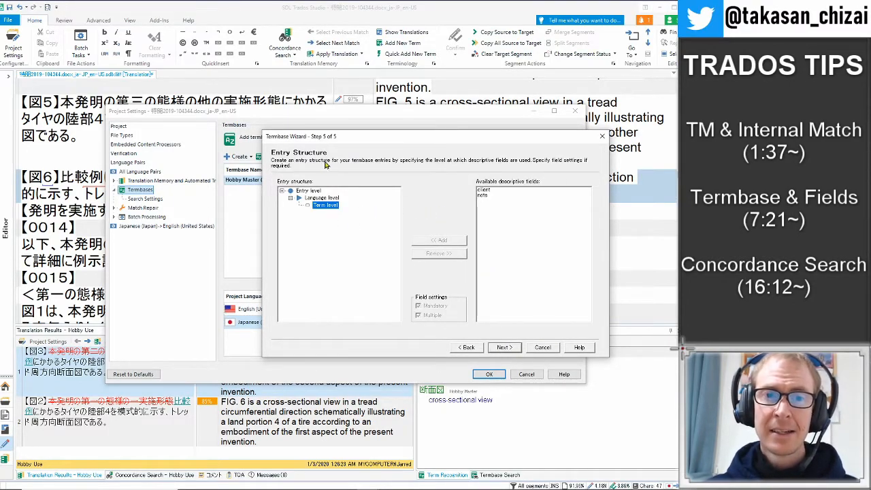
# - Add the "note" field at the term level of the entry structure and finish creating the termbase
pyautogui.click(488, 195)
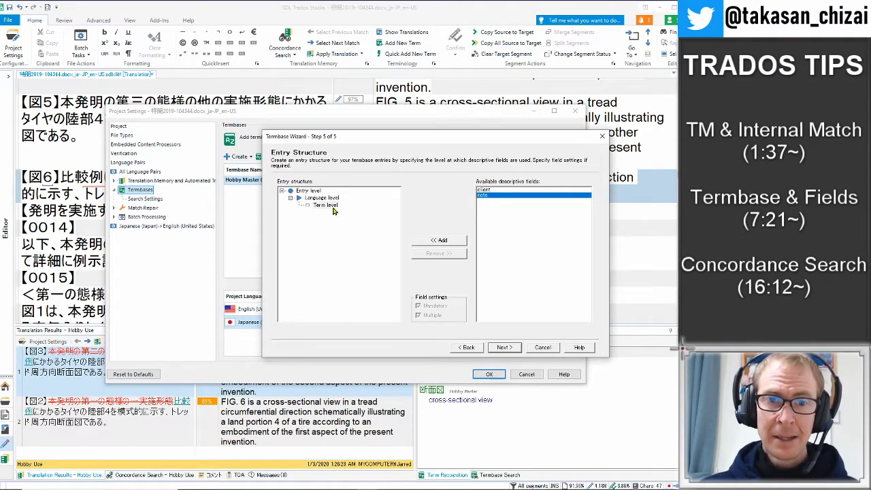
pyautogui.click(330, 207)
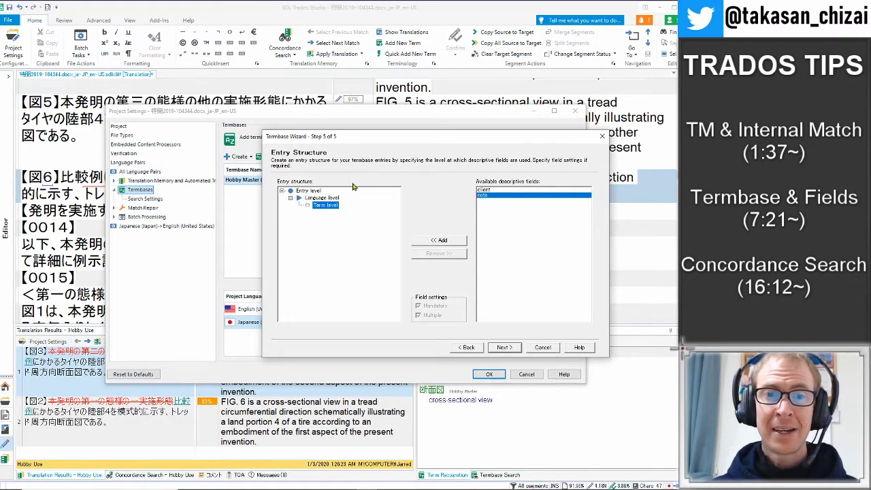
pyautogui.click(486, 198)
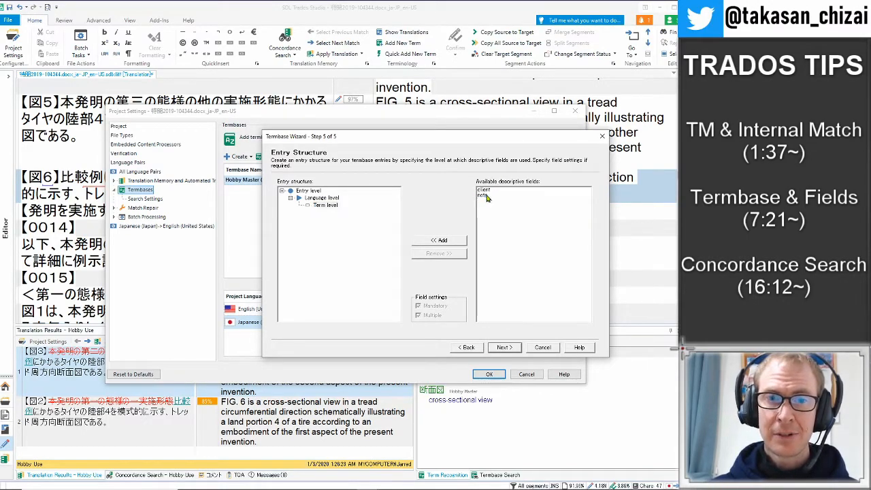
pyautogui.click(326, 206)
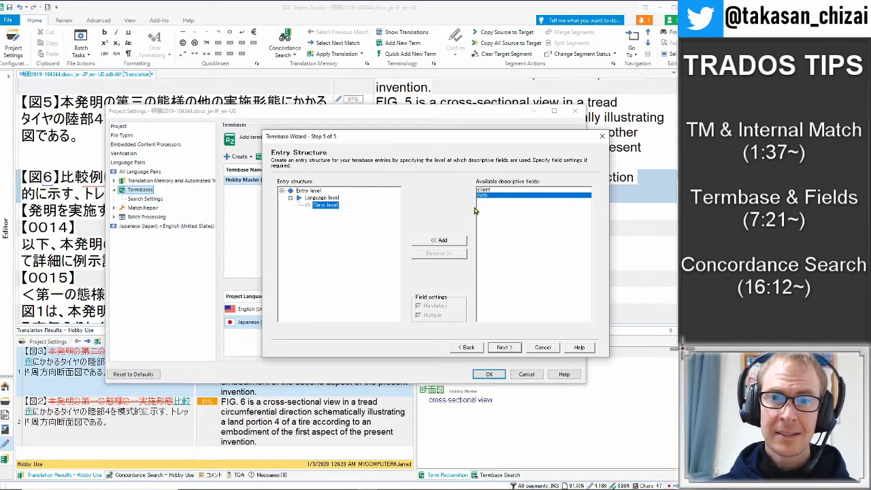
pyautogui.click(451, 240)
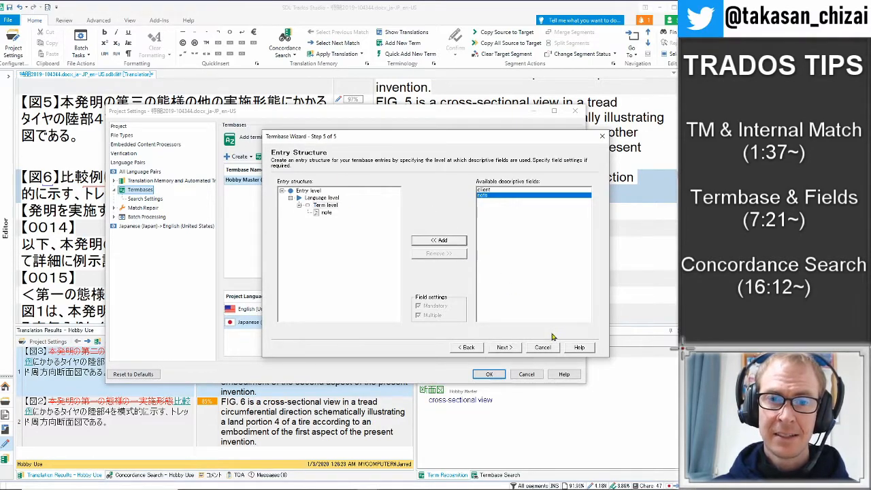
pyautogui.click(501, 347)
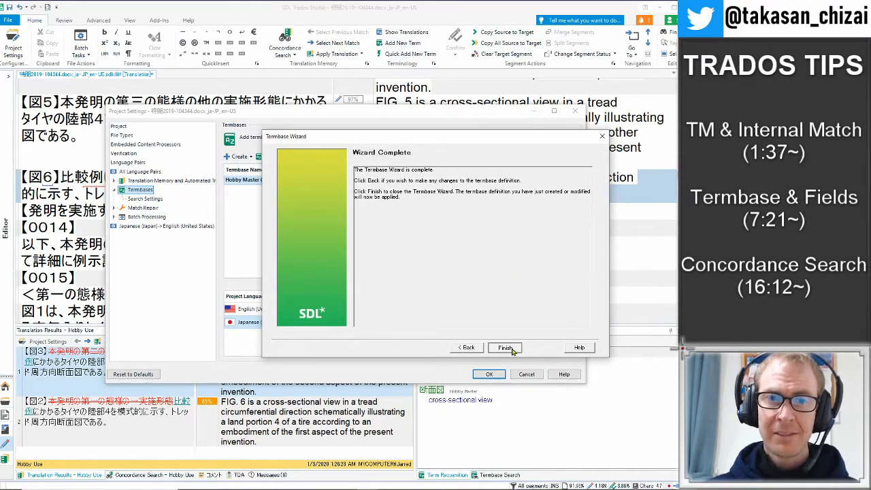
pyautogui.click(511, 348)
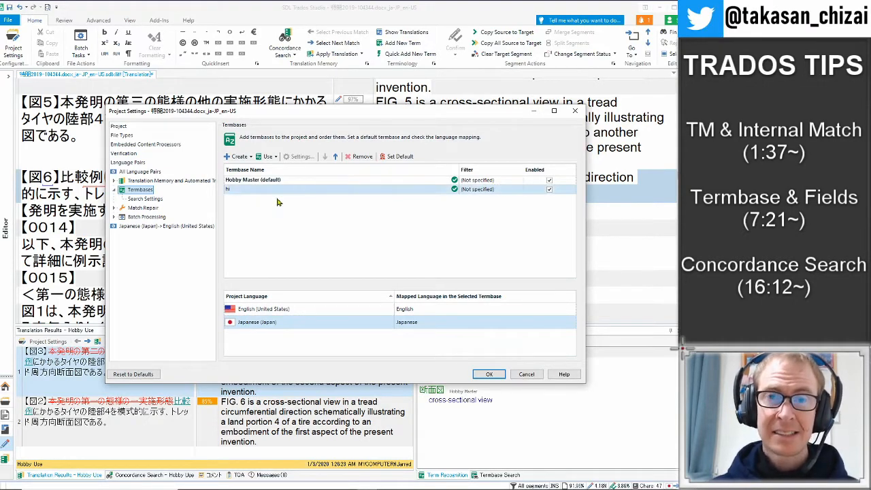
# - Review the Hobby Master and "hi" termbases in the project's termbase list and apply the project settings
pyautogui.click(292, 181)
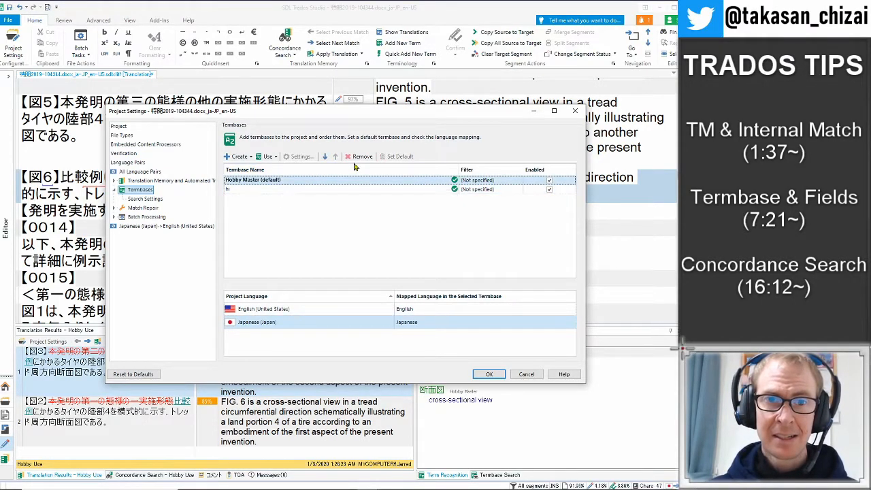
pyautogui.click(315, 190)
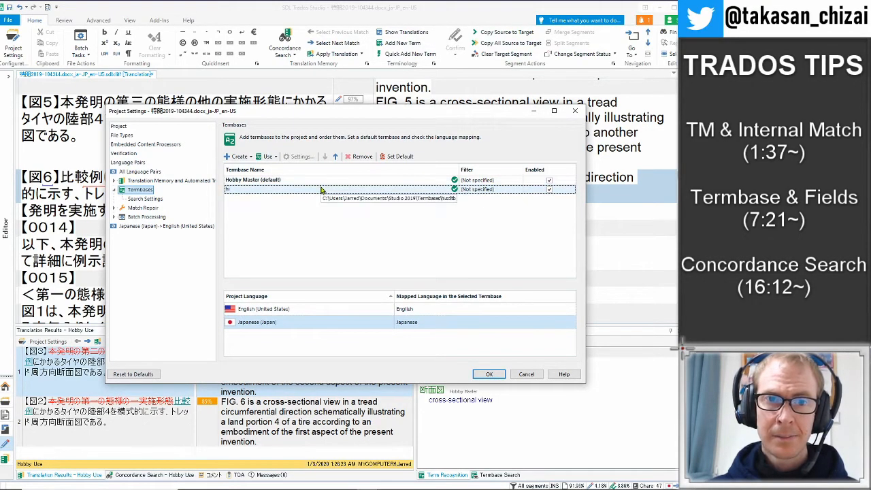
pyautogui.click(289, 180)
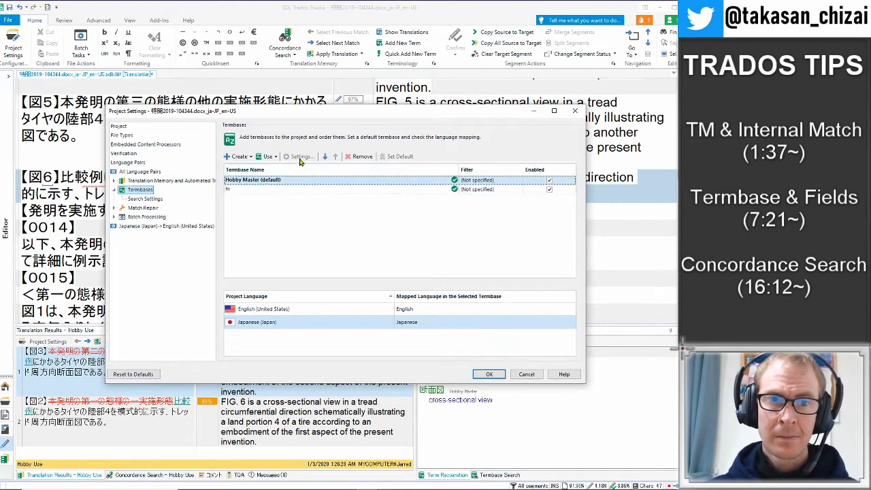
pyautogui.click(299, 189)
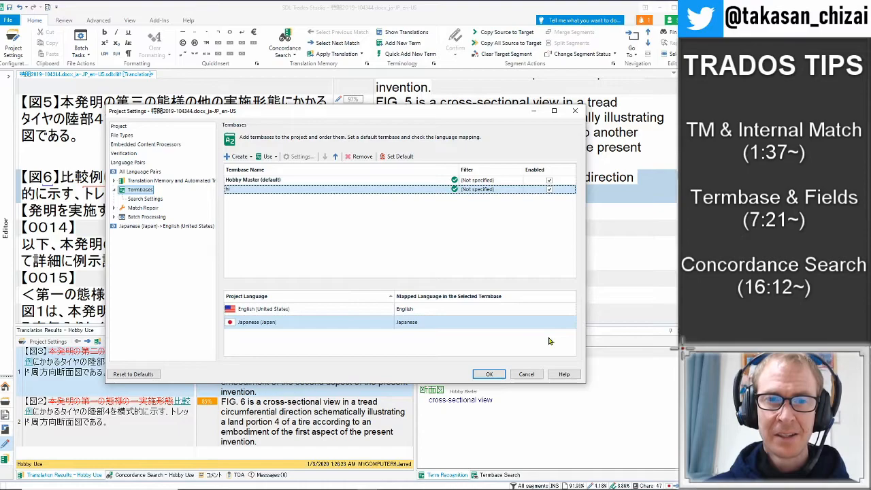
pyautogui.click(488, 373)
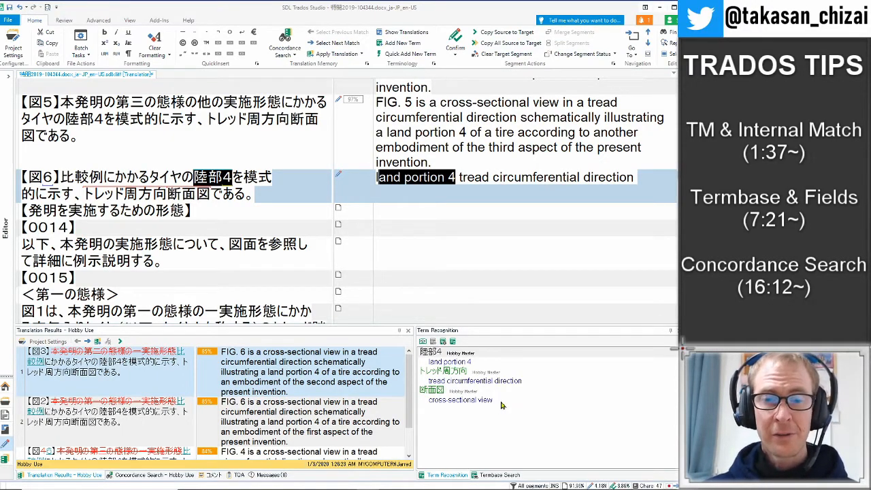
# - Check in the term recognition hitlist settings which note fields are selected for display in Hobby Master and "hi"
pyautogui.click(442, 342)
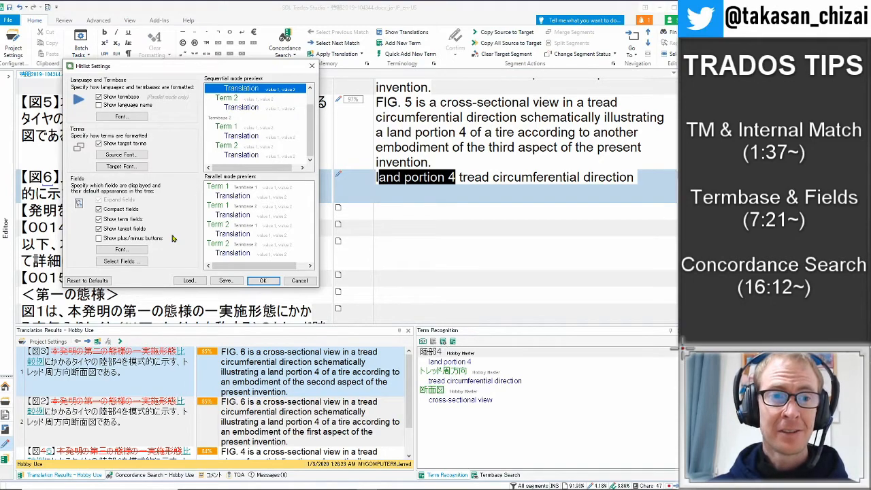
pyautogui.click(133, 261)
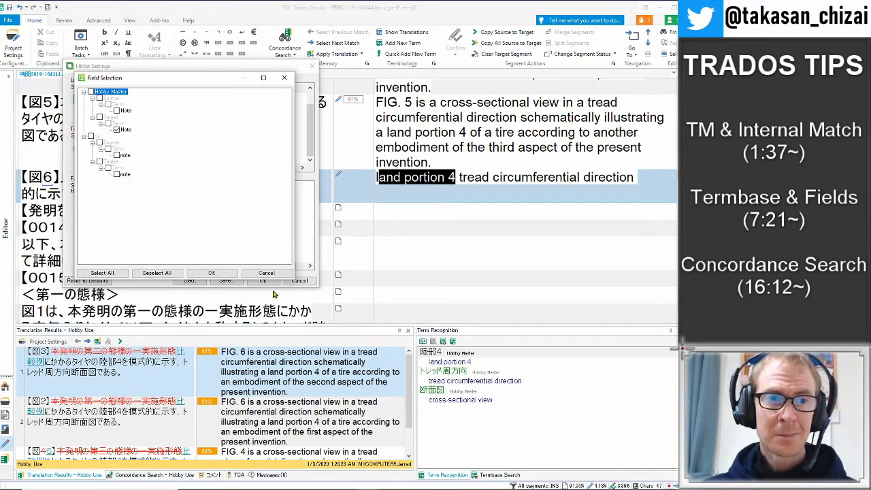
pyautogui.click(212, 273)
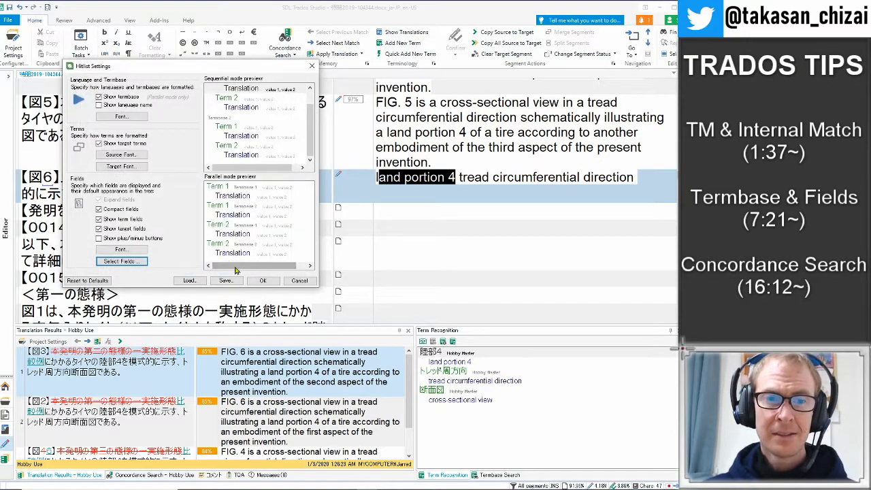
pyautogui.click(264, 280)
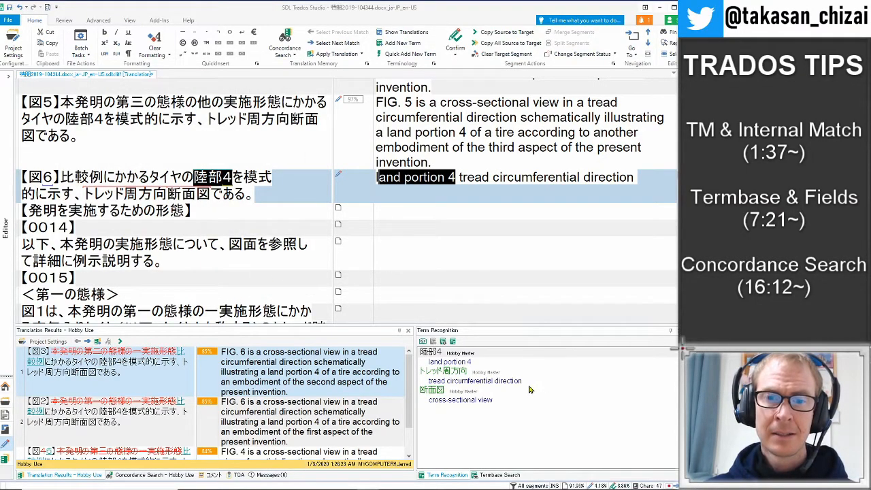
# - Examine the recognized terms for the 【図1】 segment, including the note shown beside "present invention"
pyautogui.moveTo(503, 140); pyautogui.dragTo(502, 138)
pyautogui.click(473, 117)
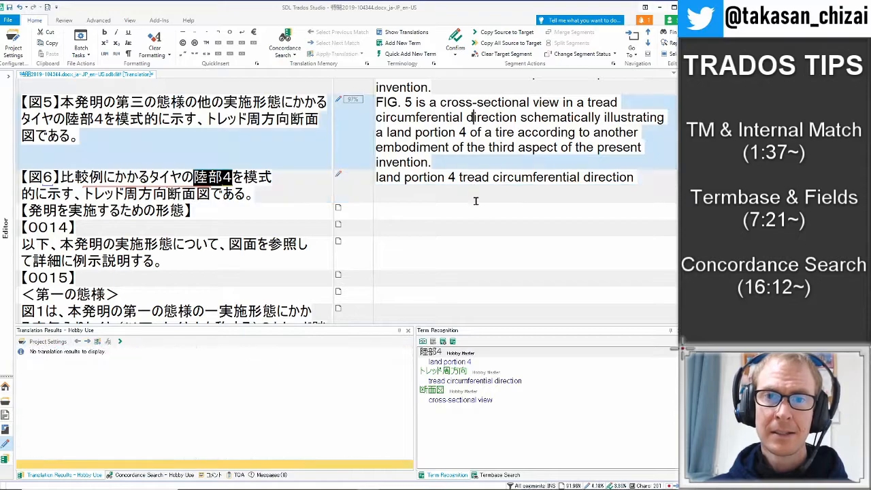
pyautogui.scroll(3, 478, 210)
pyautogui.scroll(5, 480, 216)
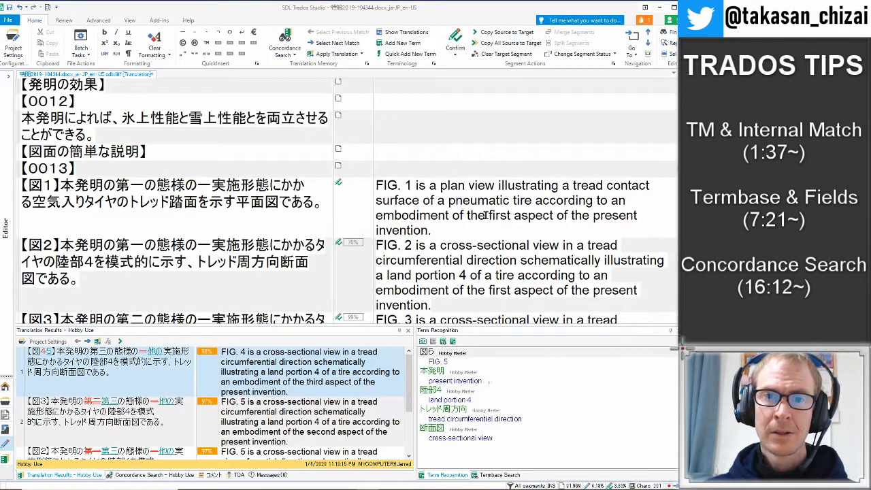
pyautogui.click(485, 215)
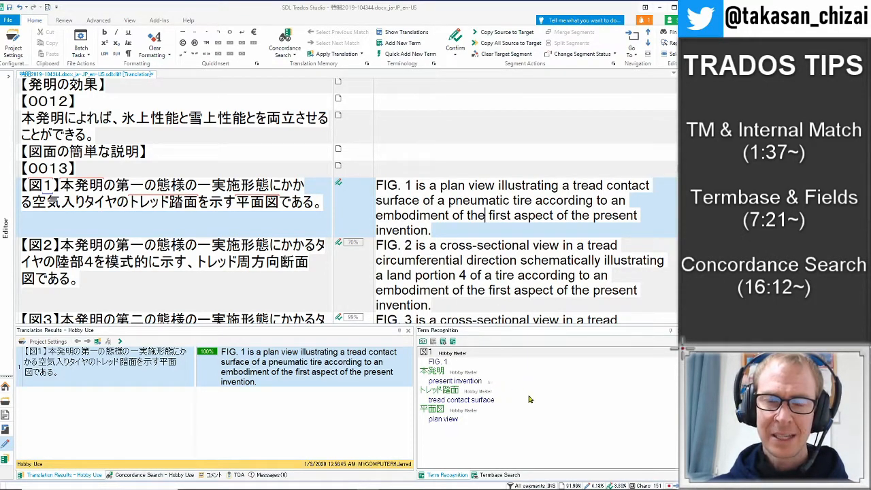
pyautogui.click(495, 396)
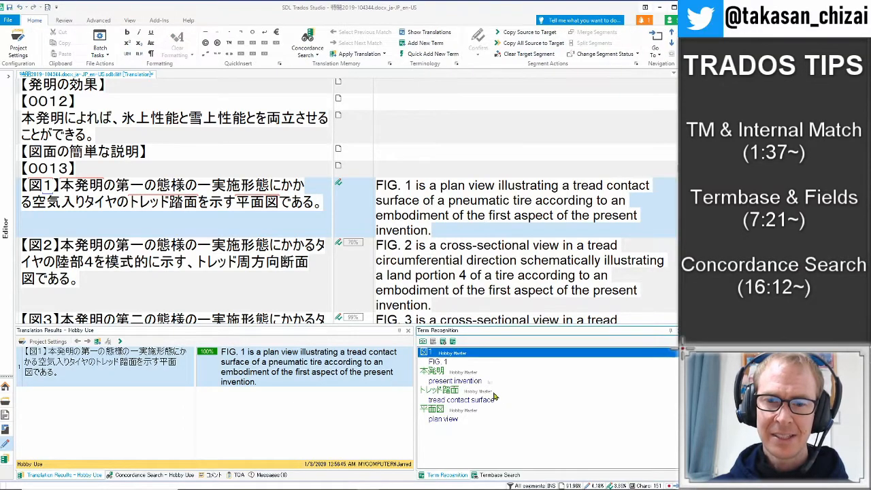
pyautogui.click(508, 382)
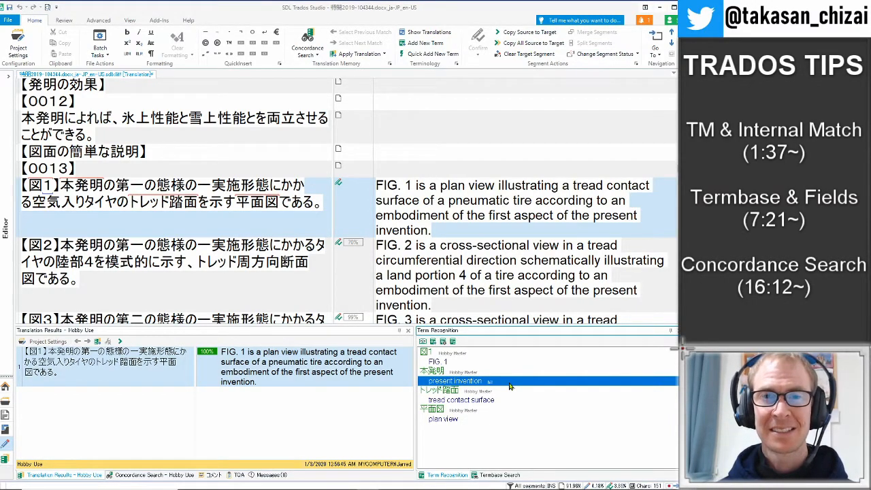
pyautogui.click(477, 215)
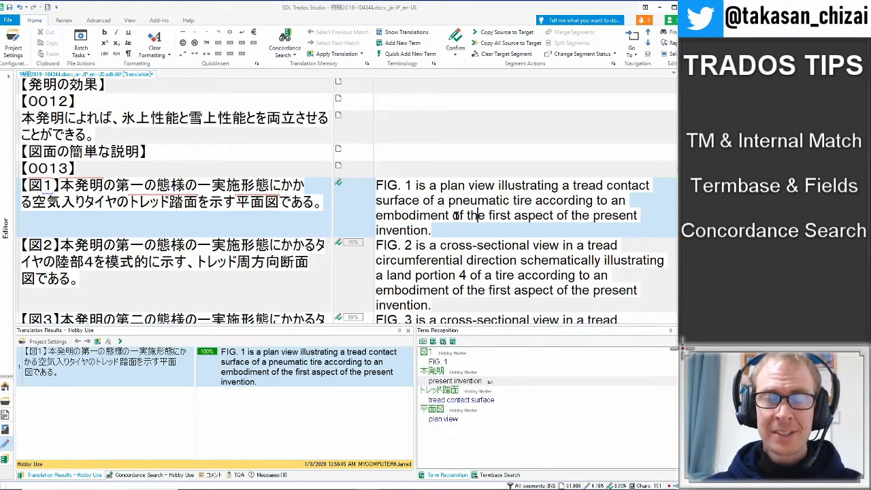
# - Review the translation memory matches and the concordance search results pane for the 【図6】 segment
pyautogui.scroll(-4, 454, 214)
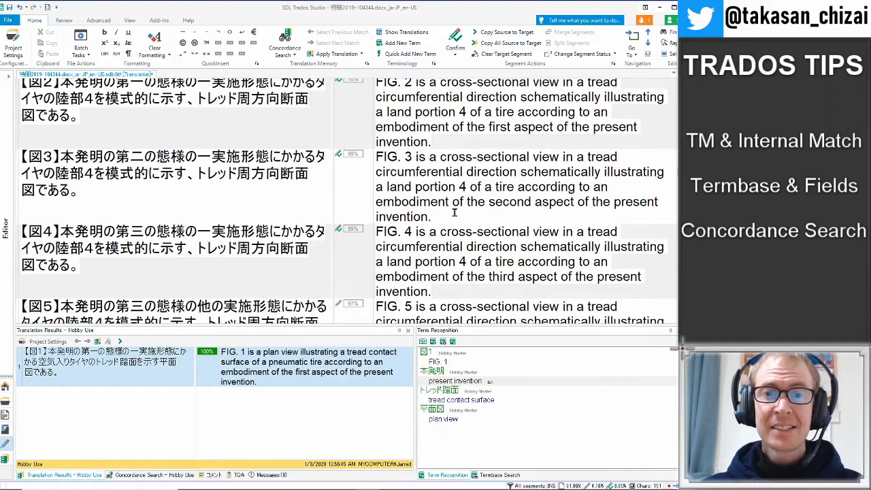
pyautogui.scroll(-6, 454, 214)
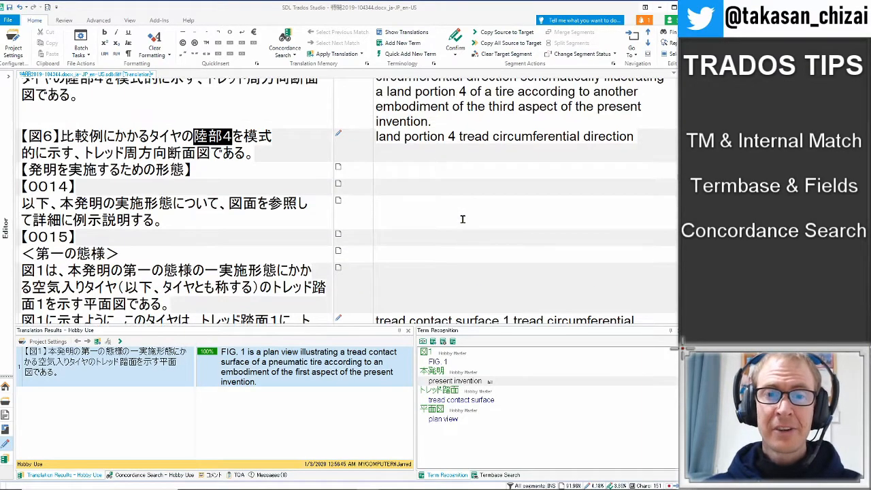
pyautogui.scroll(-1, 462, 218)
pyautogui.scroll(2, 462, 218)
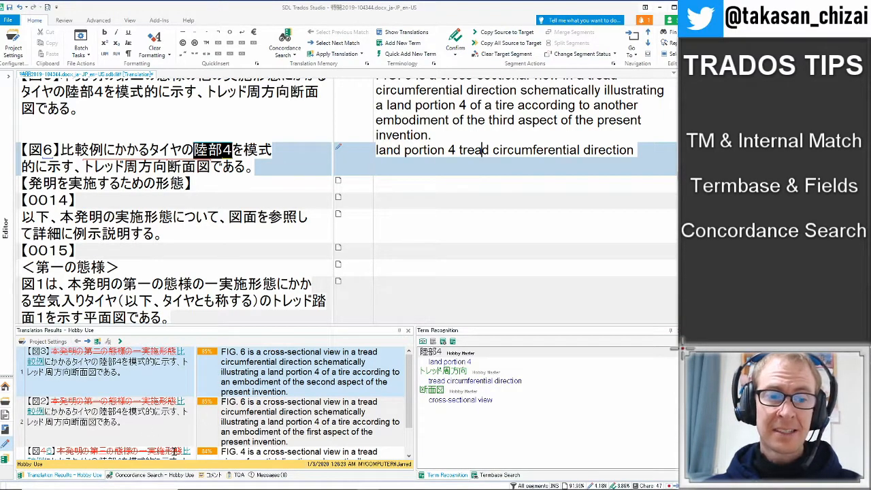
pyautogui.click(144, 476)
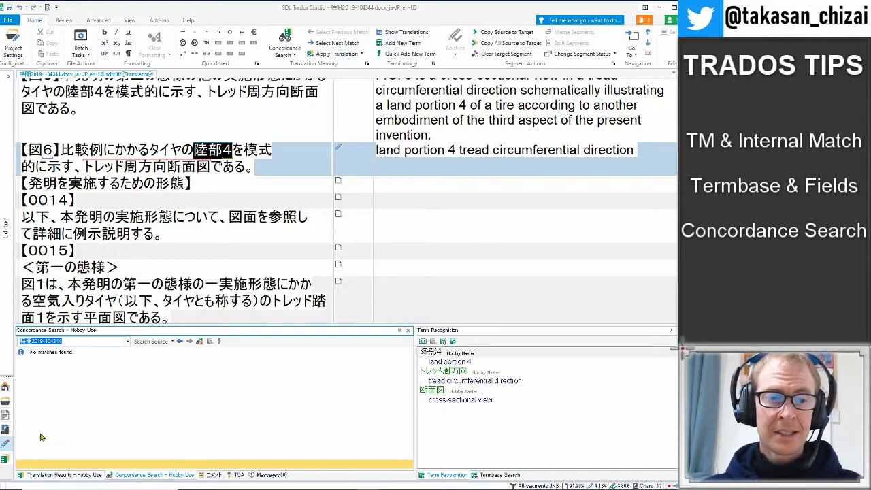
pyautogui.click(49, 477)
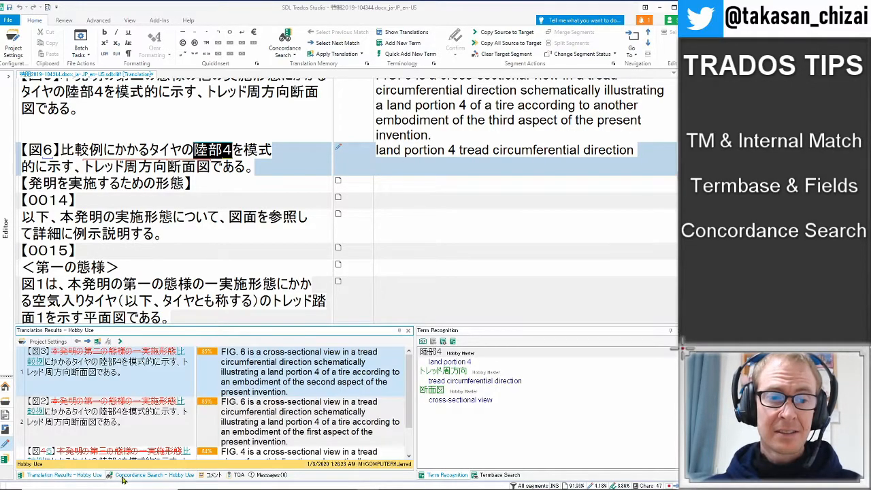
pyautogui.scroll(1, 475, 223)
pyautogui.scroll(1, 475, 222)
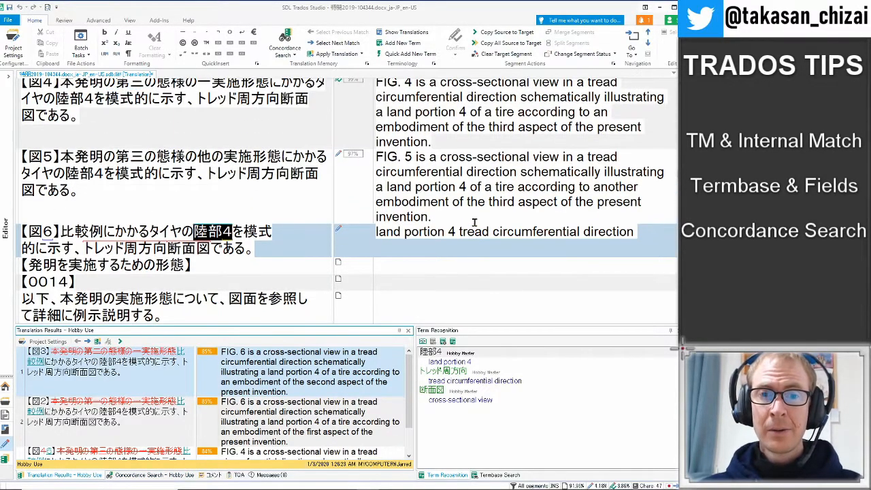
pyautogui.click(451, 203)
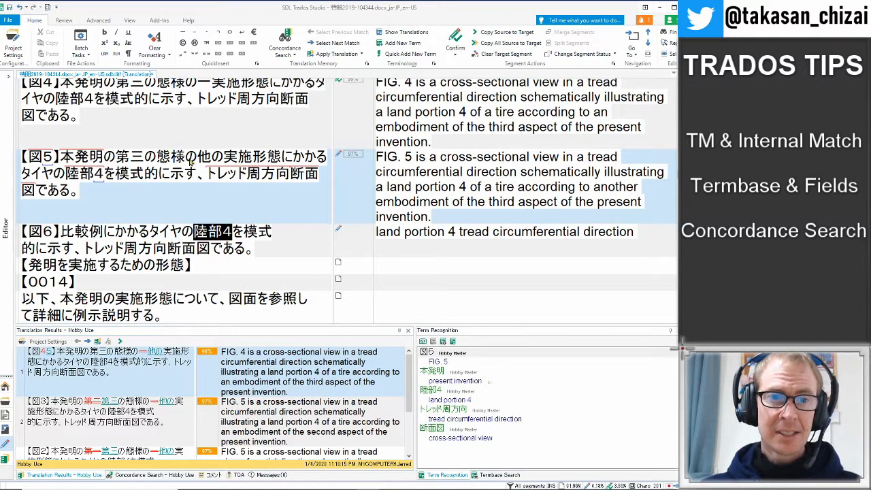
pyautogui.moveTo(185, 162); pyautogui.dragTo(117, 163)
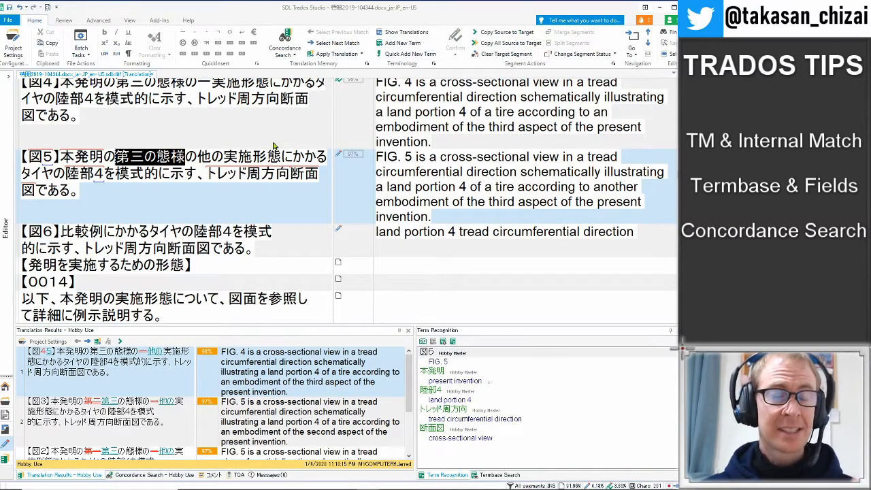
pyautogui.click(205, 167)
pyautogui.moveTo(184, 162); pyautogui.dragTo(117, 163)
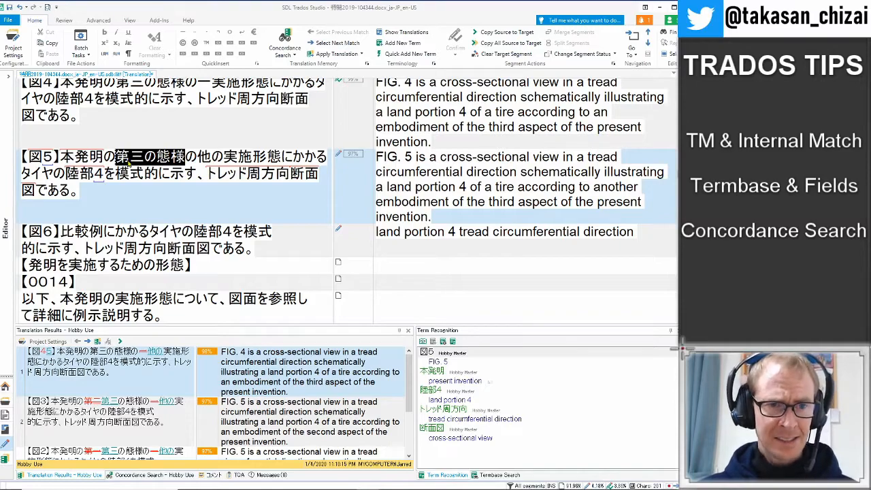
pyautogui.click(132, 166)
# - Run a source concordance search for 陸部4 from the 【図5】 segment's Japanese text
pyautogui.moveTo(104, 174); pyautogui.dragTo(66, 175)
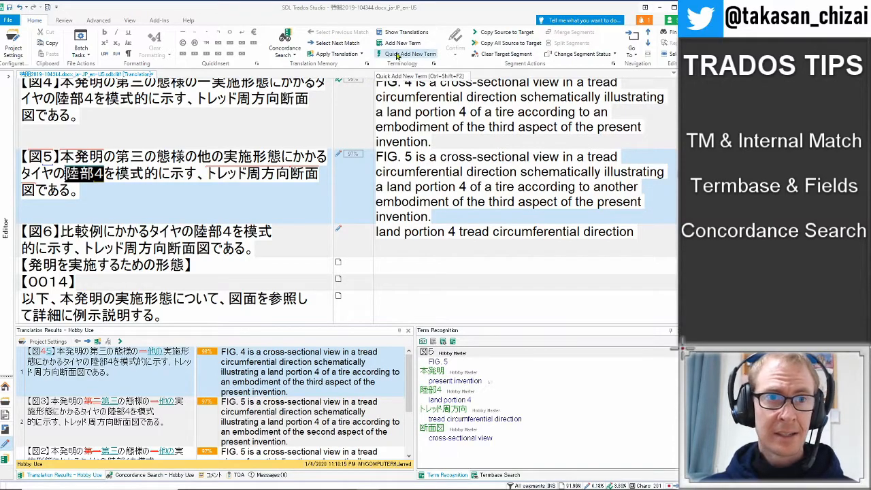
pyautogui.click(294, 59)
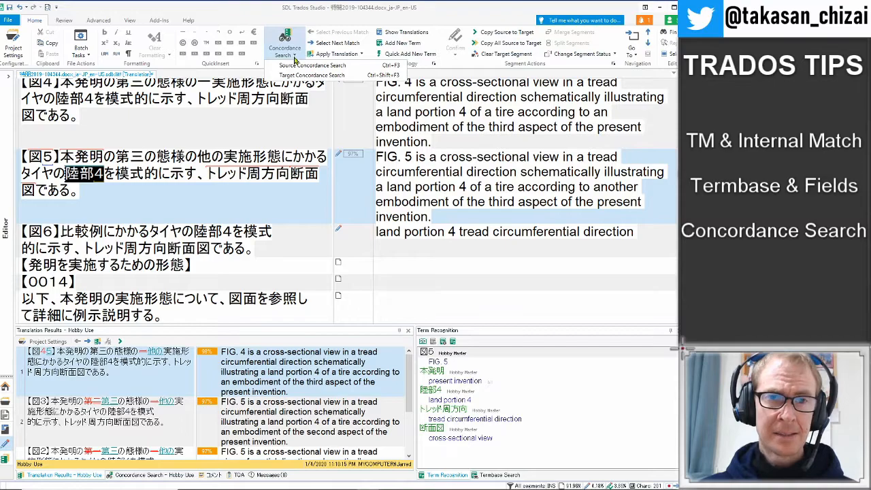
pyautogui.click(263, 9)
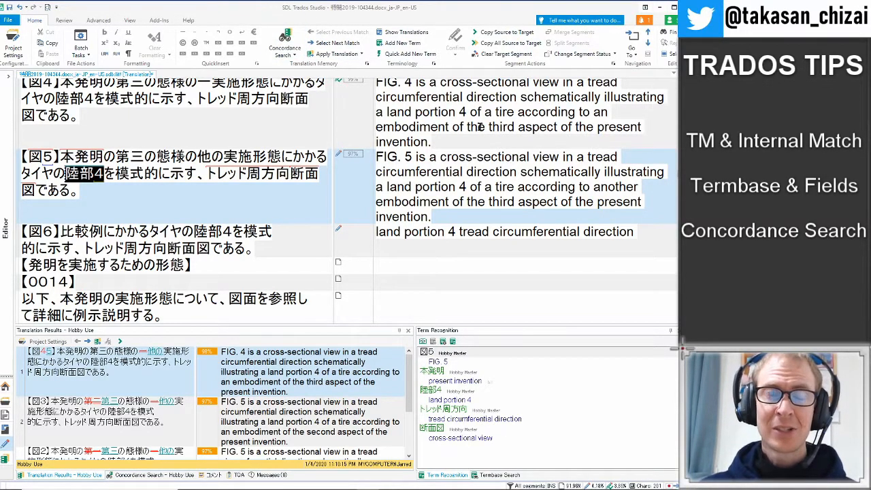
pyautogui.press('F3')
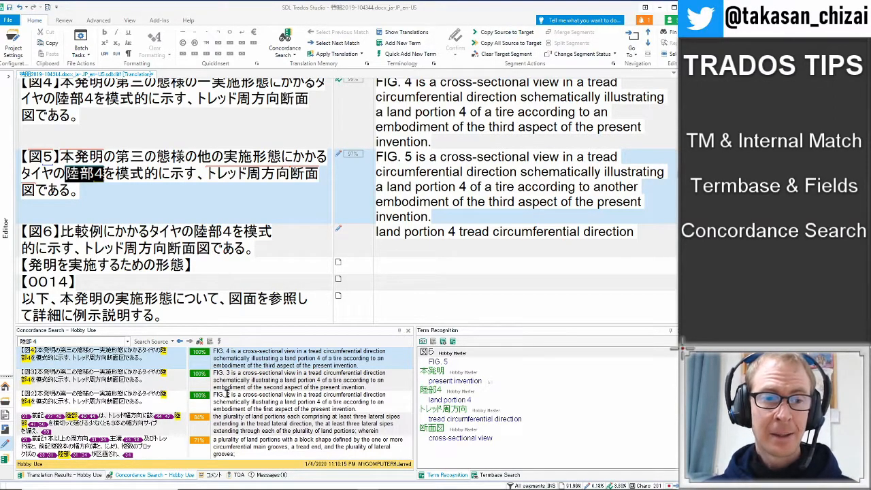
# - Run a source concordance search for the phrase 模式的に示す from the 【図5】 segment
pyautogui.click(182, 173)
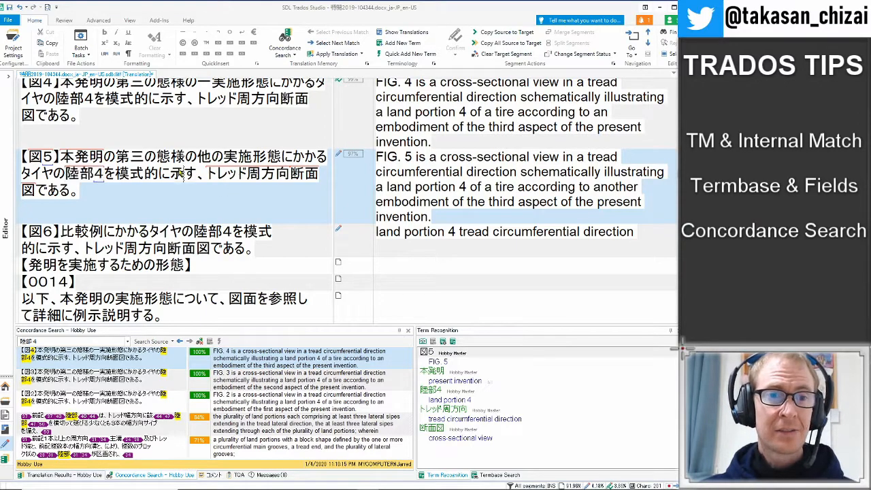
pyautogui.moveTo(197, 173); pyautogui.dragTo(115, 174)
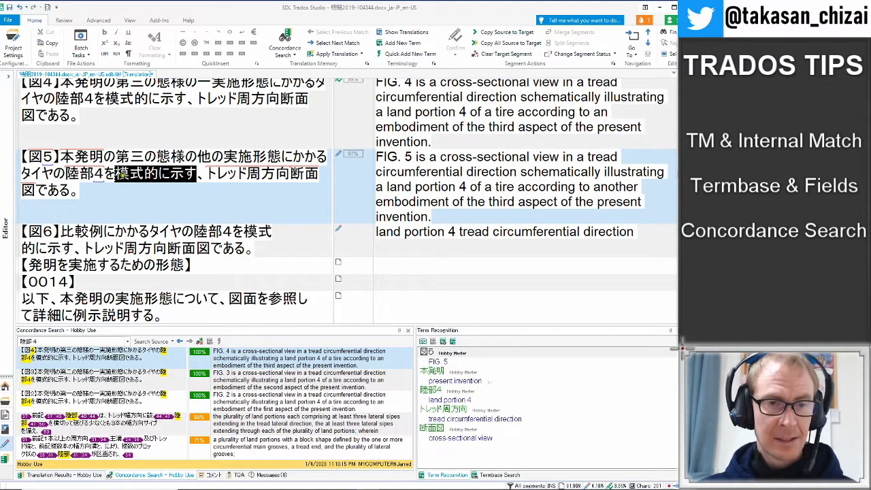
pyautogui.press('F3')
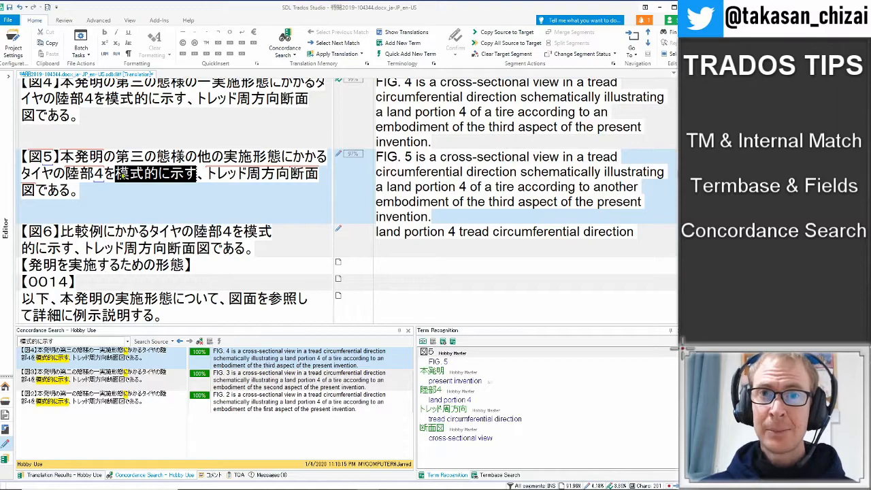